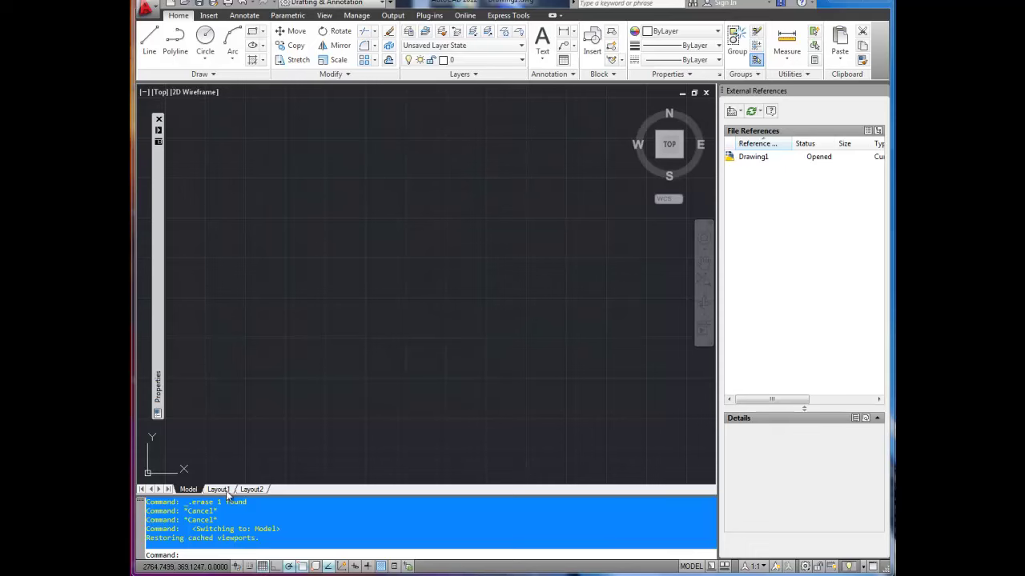
- Switch to the Layout1 tab to show its empty paper sheet and dashed printable border
mouse_move(226, 491)
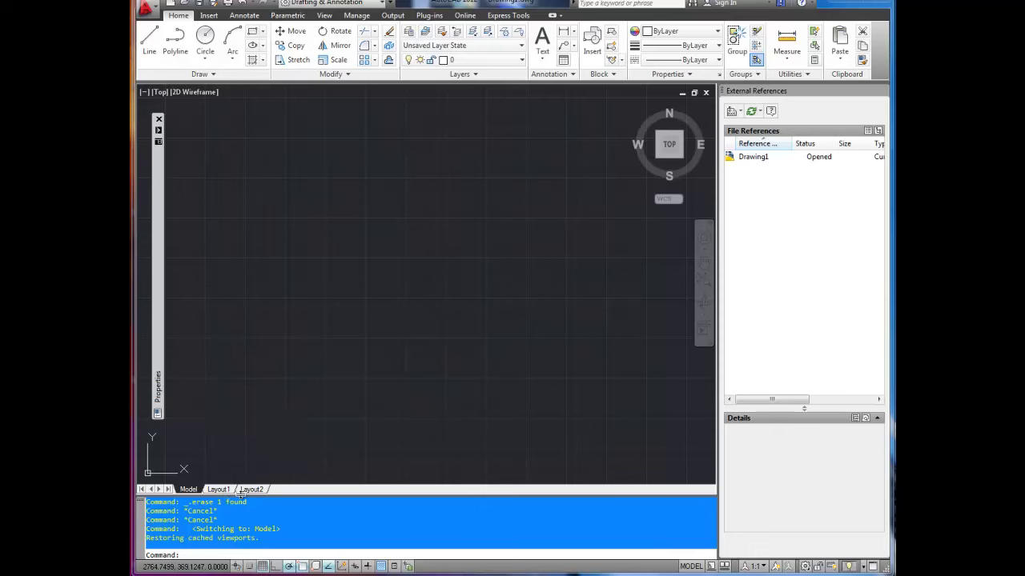
click(218, 489)
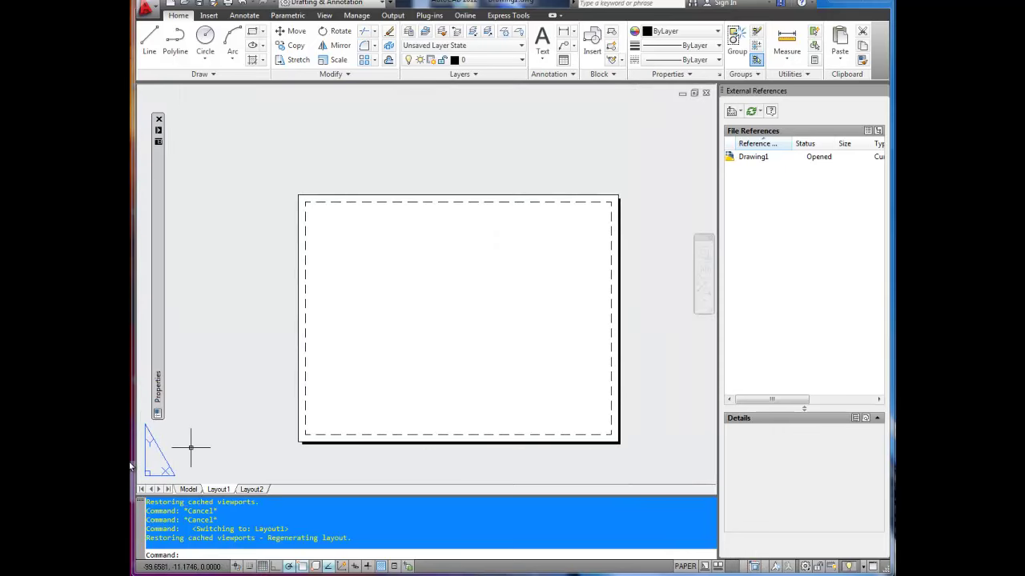
- Open the Page Setup Manager from the Layout1 tab's context menu
right_click(218, 491)
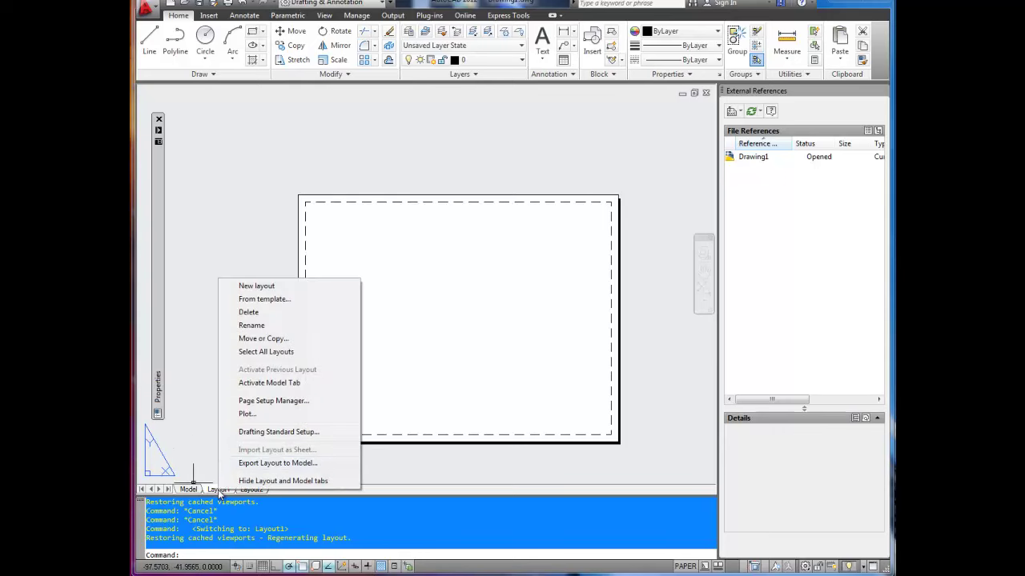
click(287, 402)
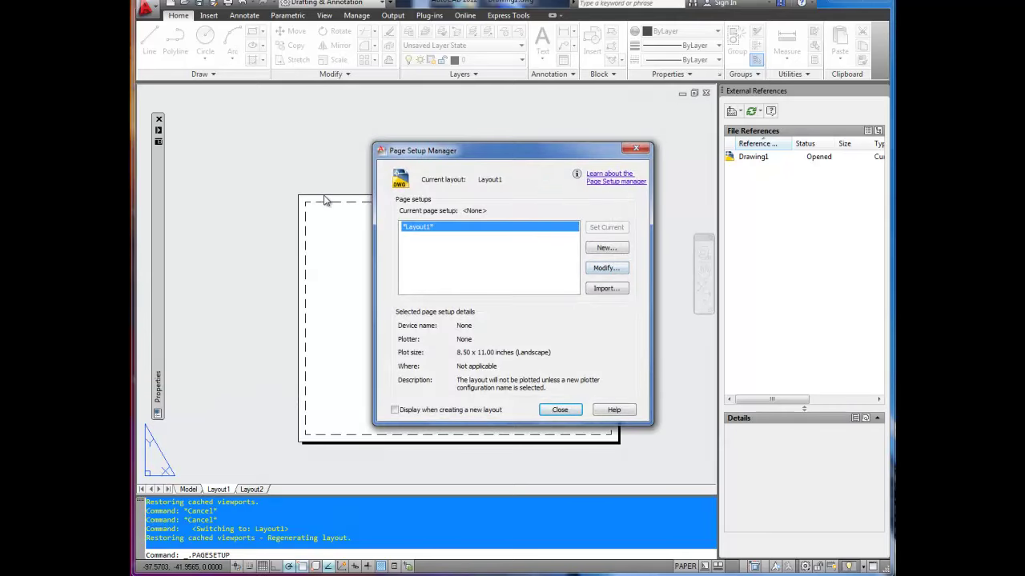
click(596, 267)
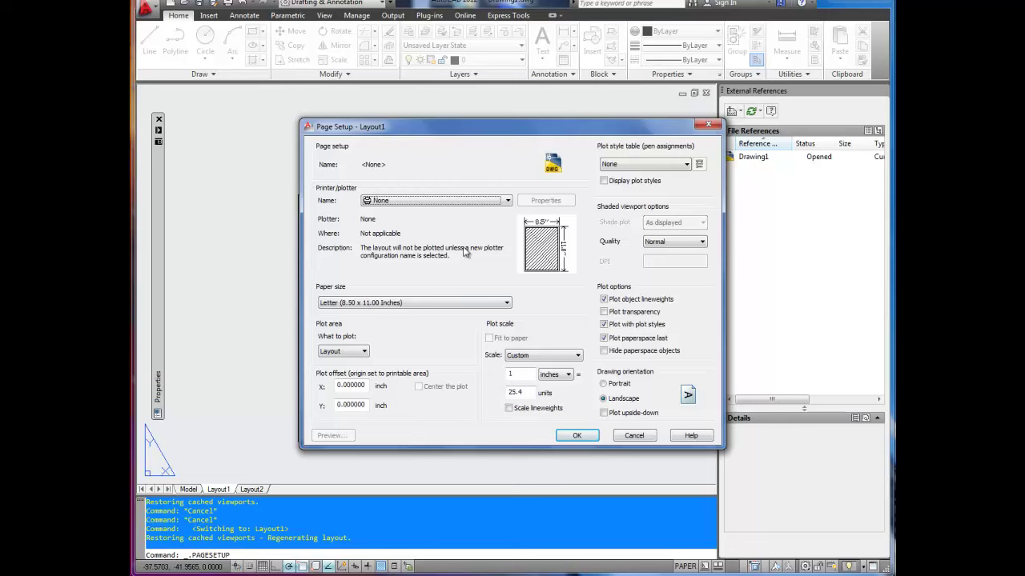
click(412, 303)
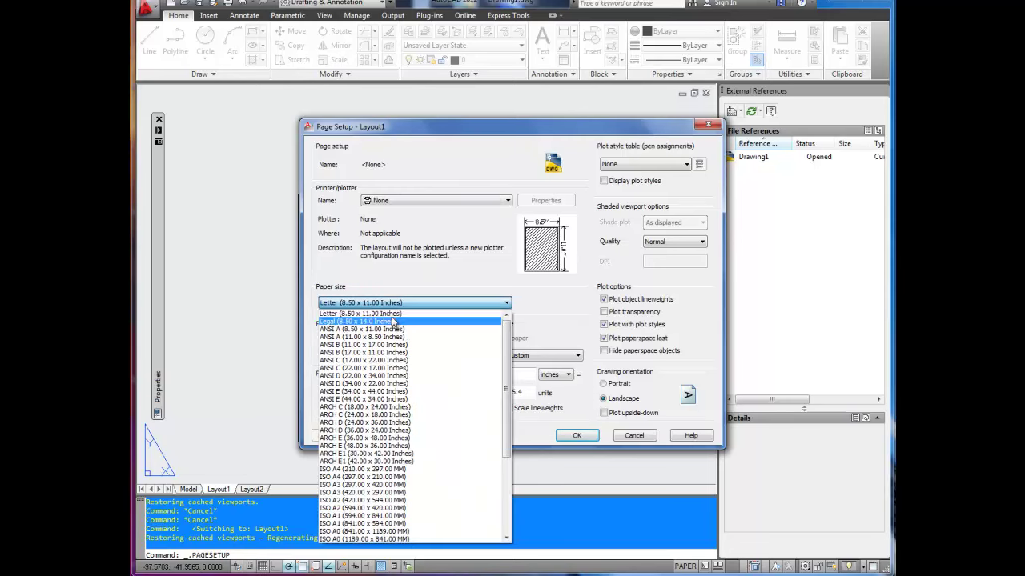
click(378, 314)
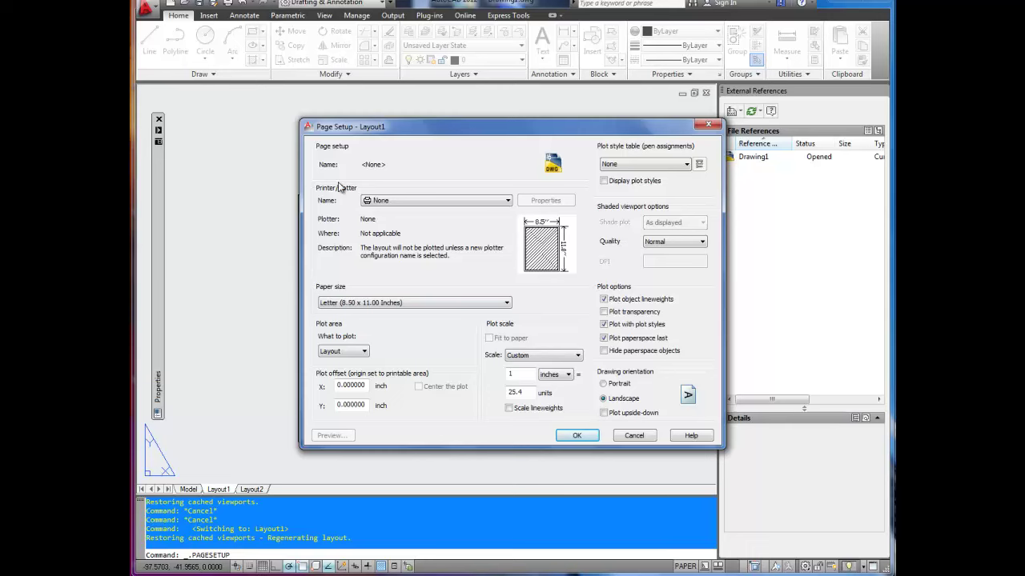
click(460, 202)
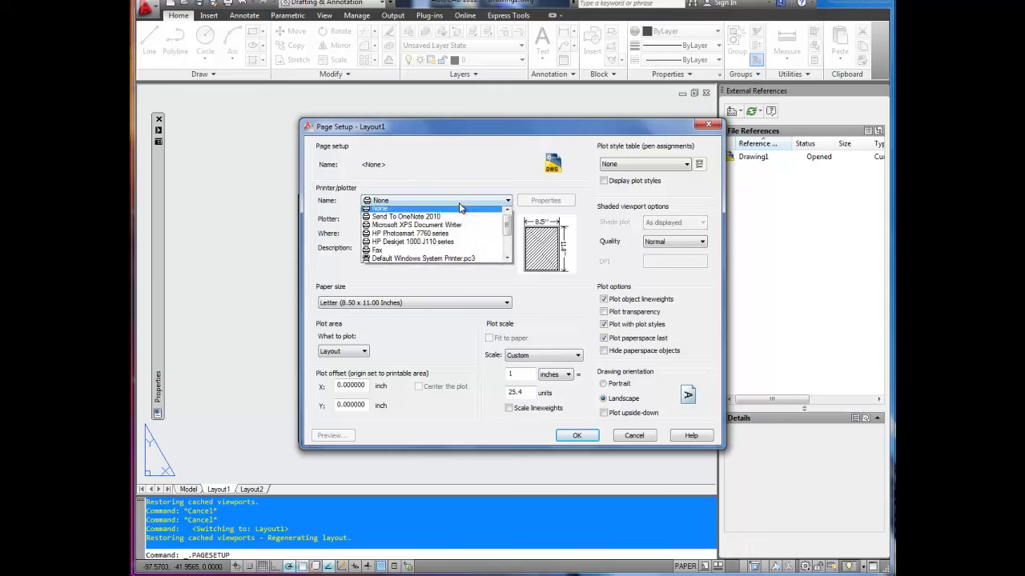
click(449, 208)
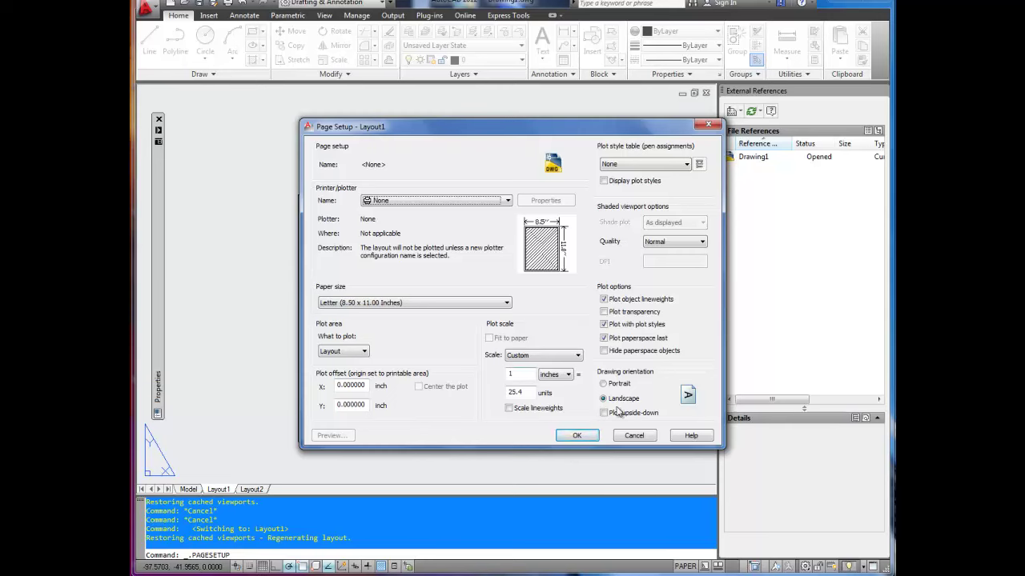
- Close the page setup, start the Insert command, and browse for a drawing file
click(583, 438)
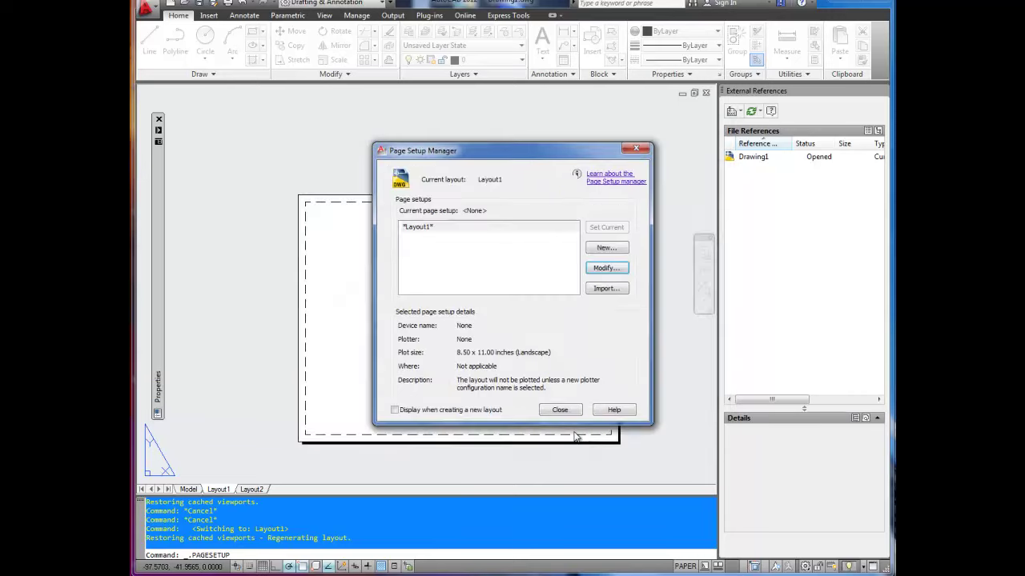
click(559, 410)
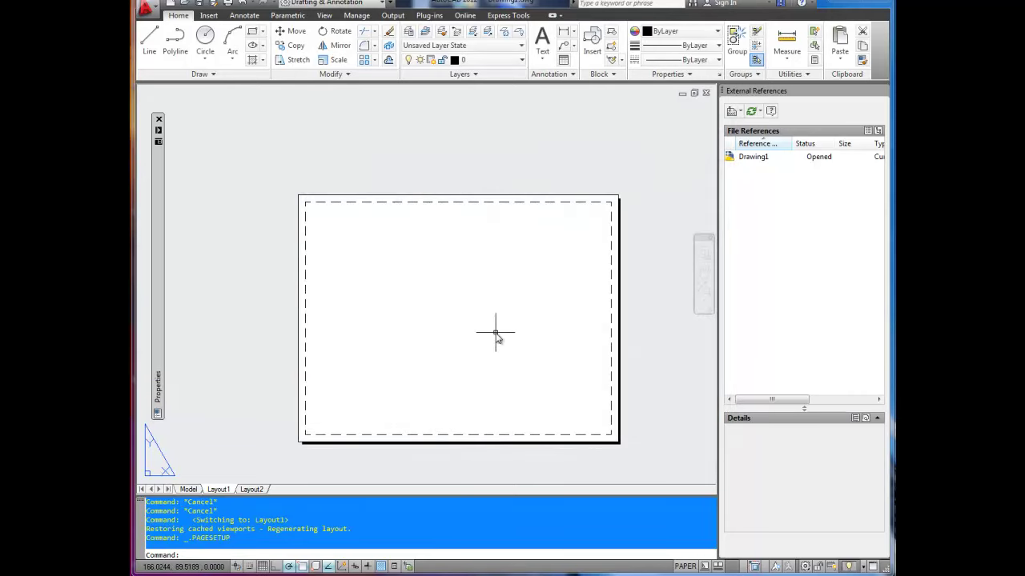
middle_drag(496, 333, 442, 311)
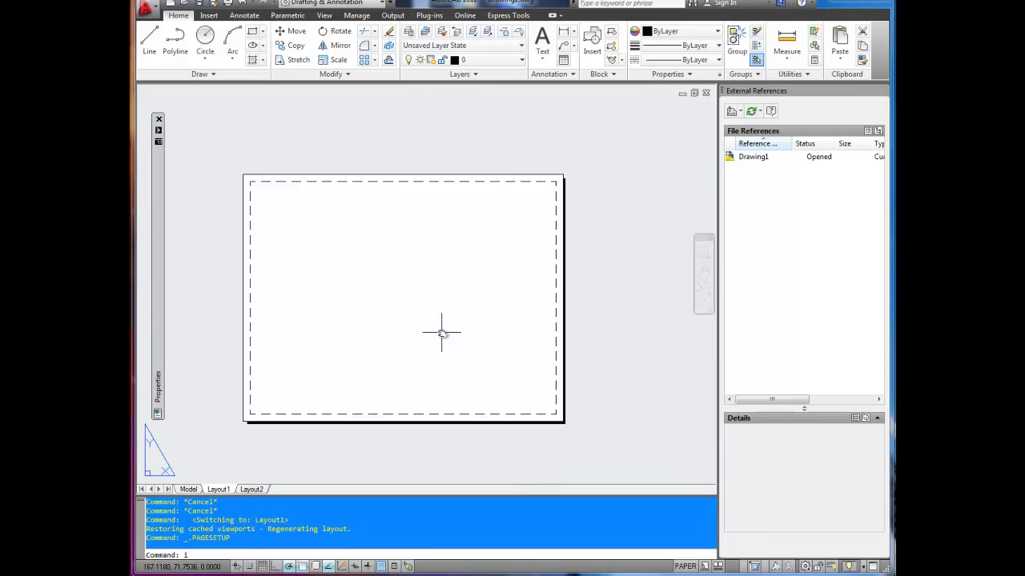
key(Return)
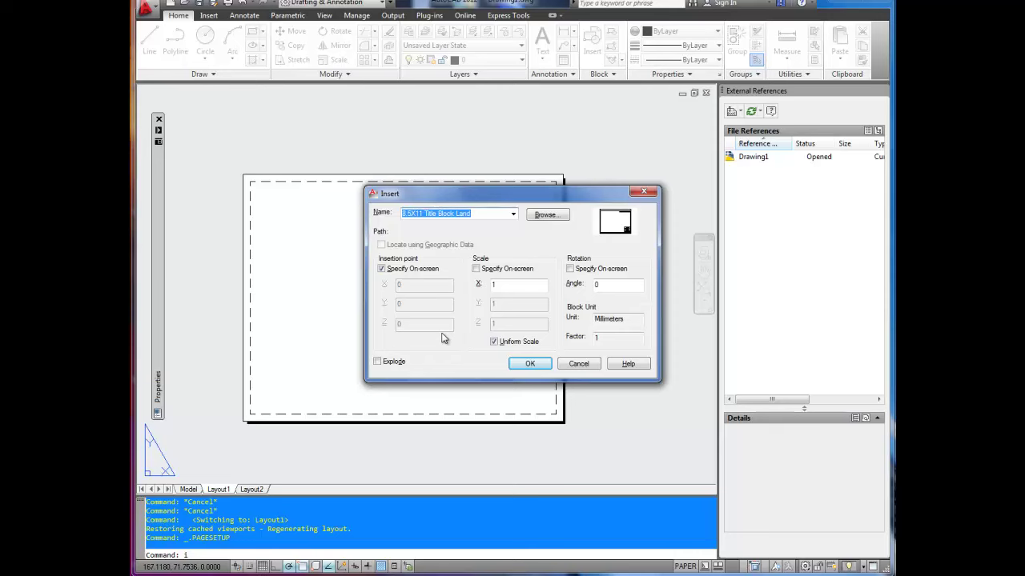
click(547, 214)
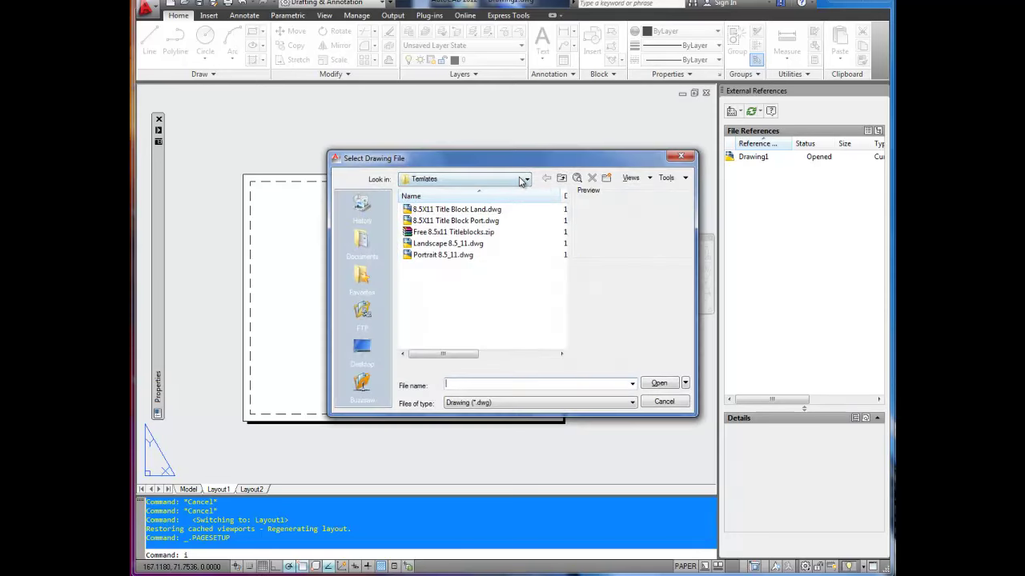
- Go to AutoCAD Tutorials > Templates and choose 8.5X11 Title Block Land.dwg
click(522, 180)
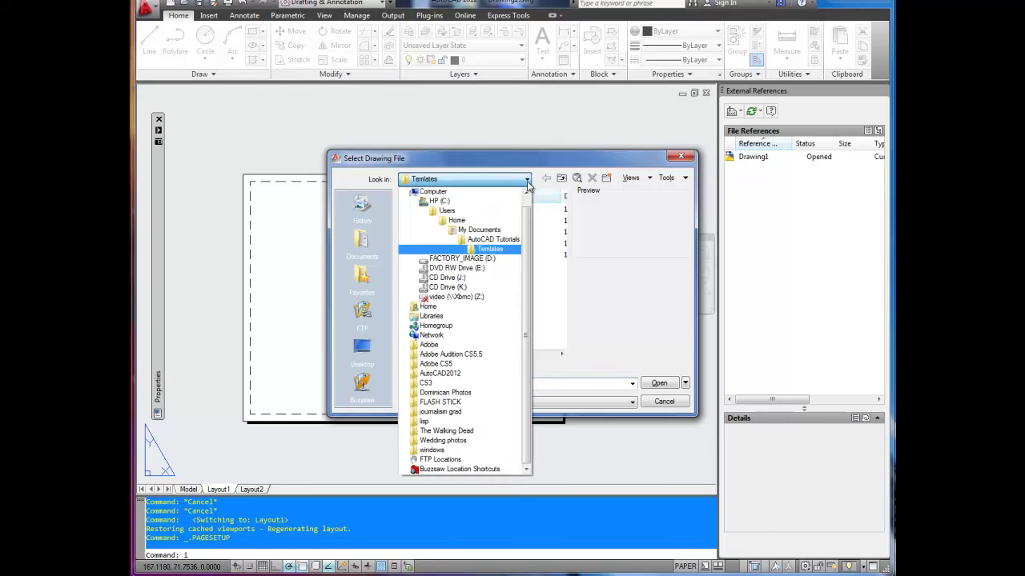
click(501, 239)
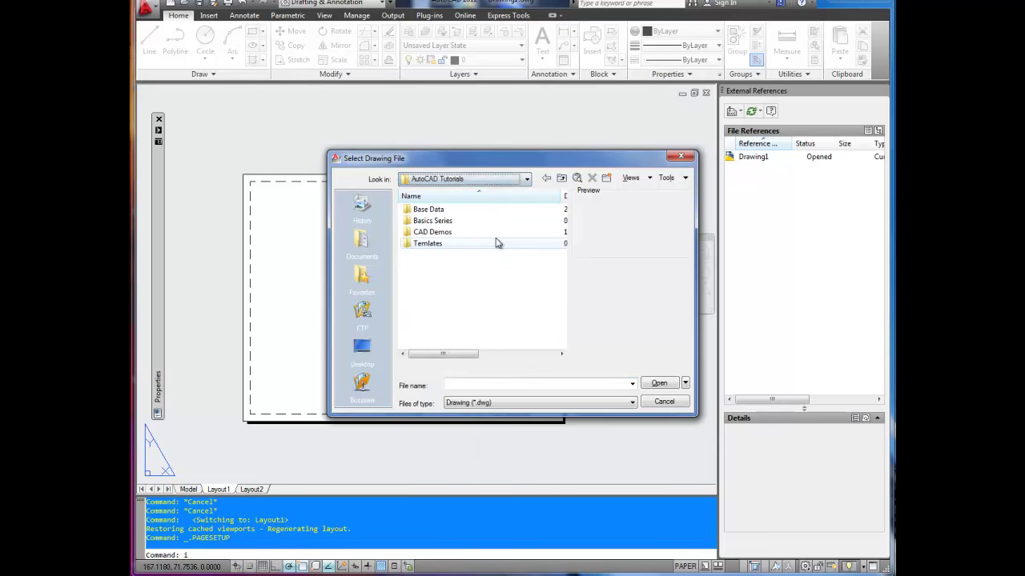
double_click(427, 245)
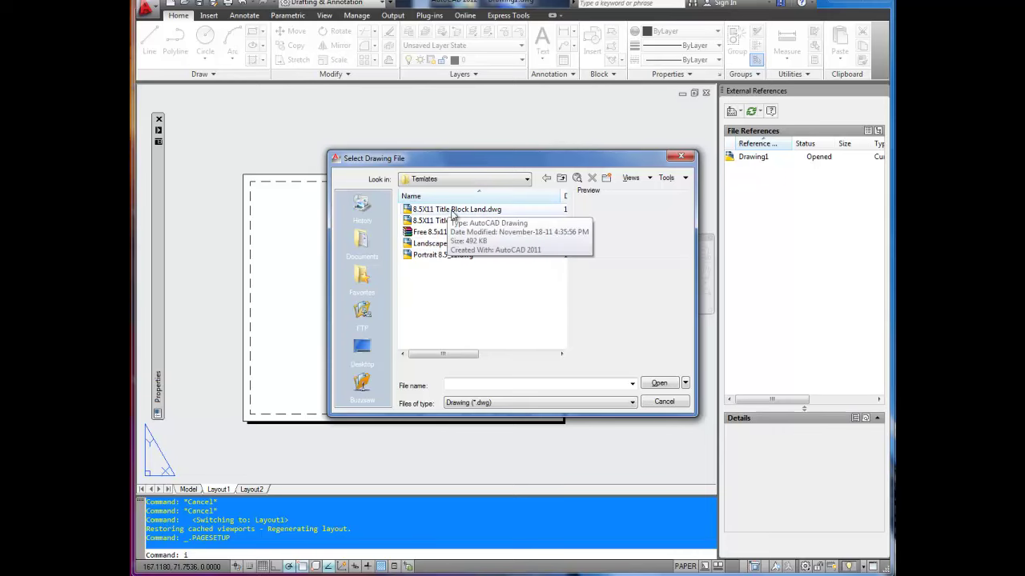
click(480, 211)
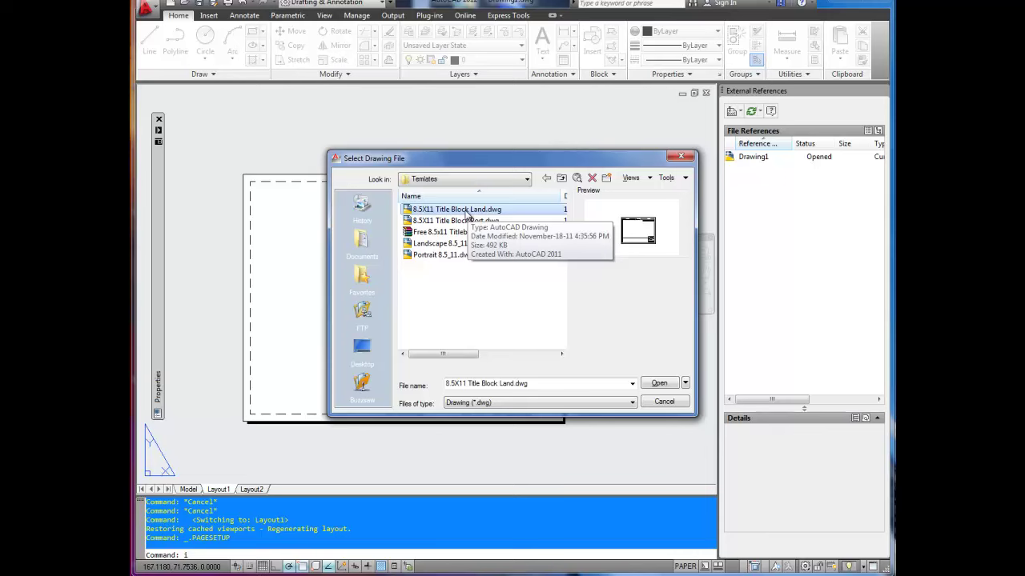
click(480, 221)
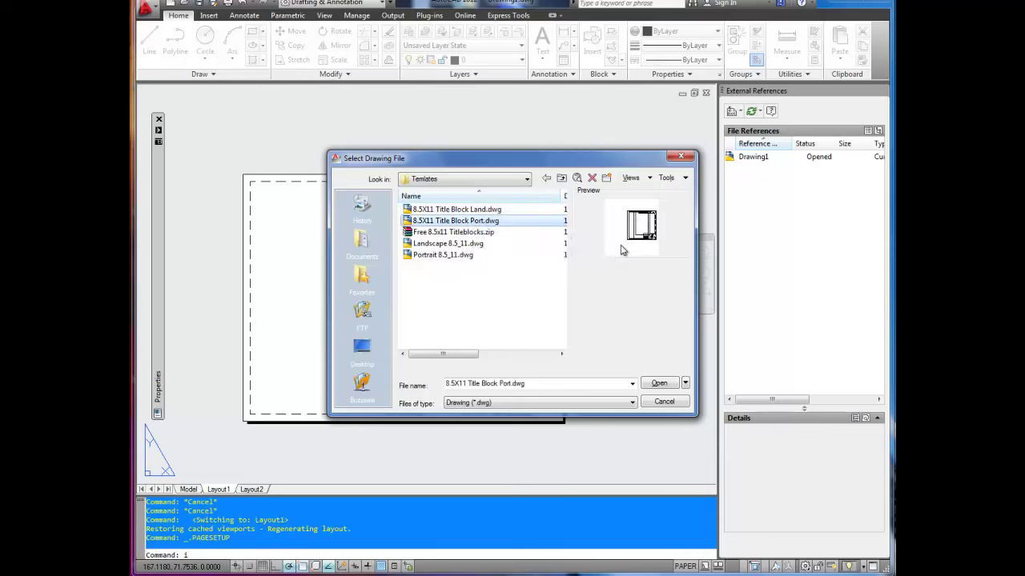
click(453, 210)
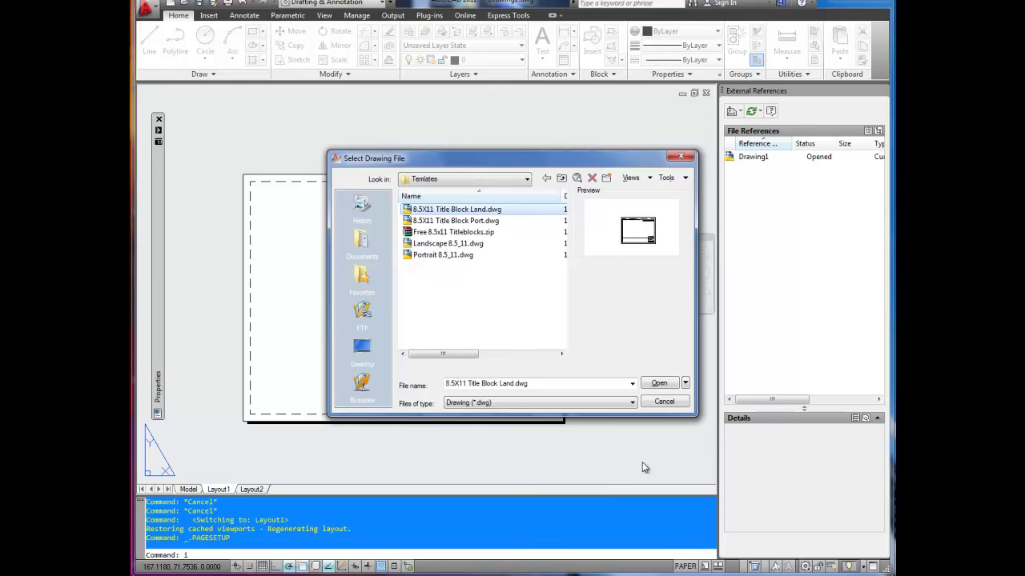
click(551, 343)
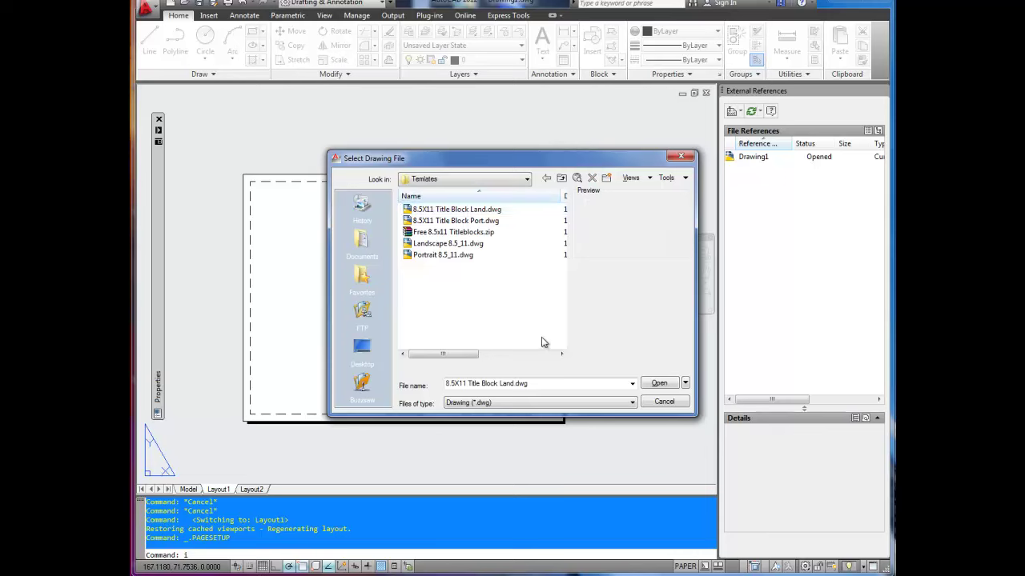
click(457, 209)
- Set the insertion point to Specify On-screen and confirm the Insert dialog
click(659, 383)
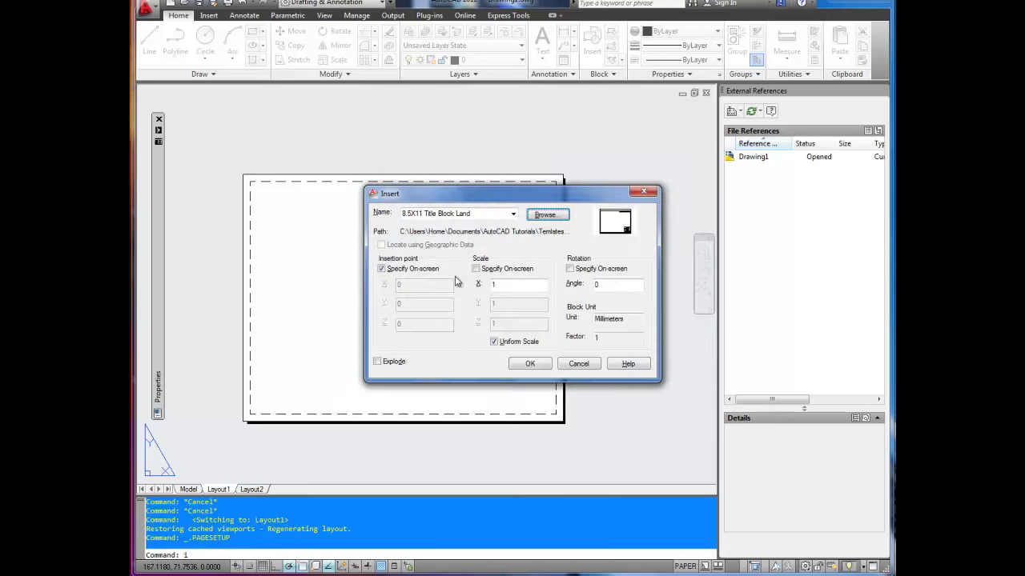
click(382, 269)
click(530, 365)
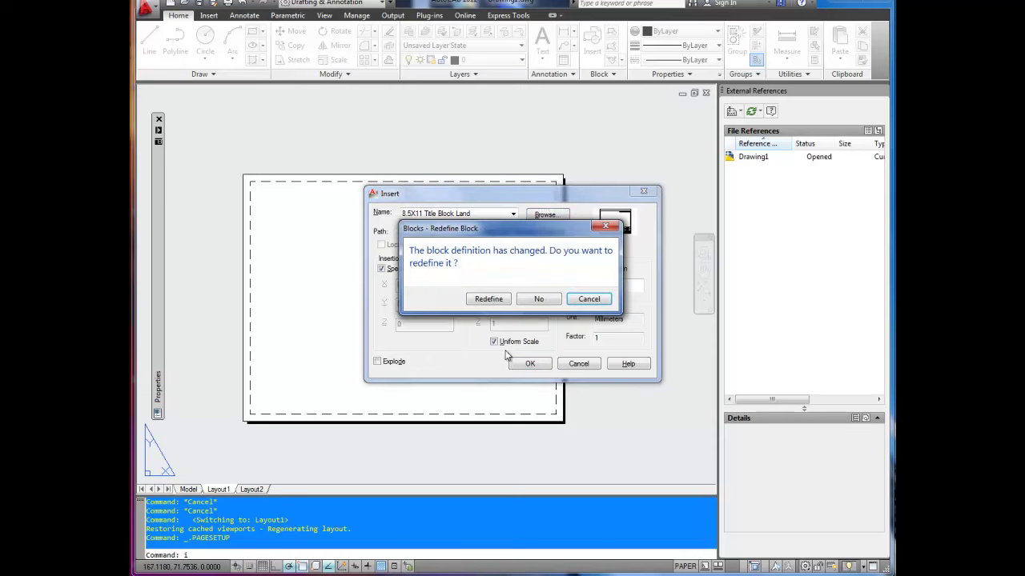
- Redefine the block and place the title block at the sheet's lower-left corner
click(485, 299)
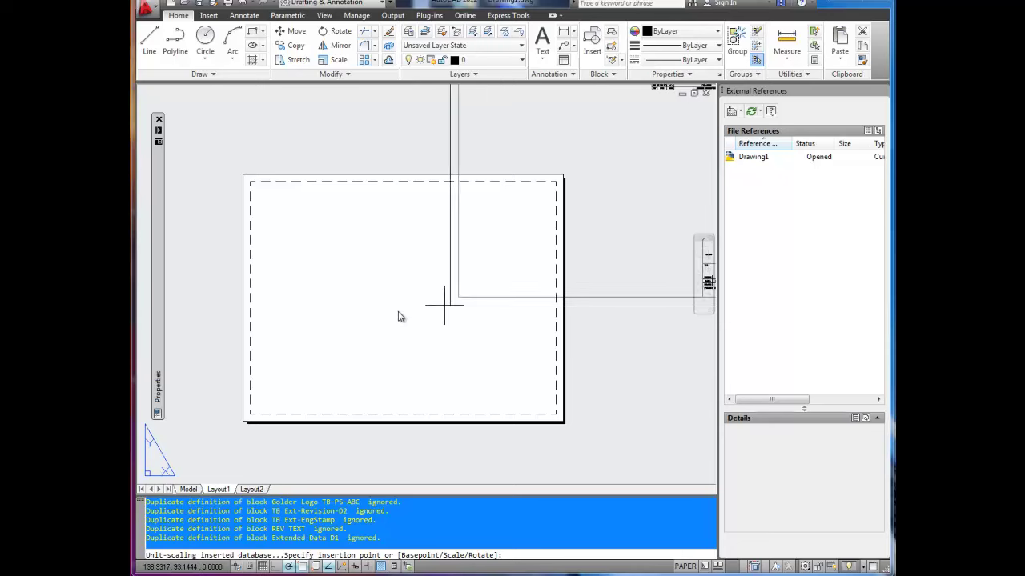
scroll(384, 328, down, 3)
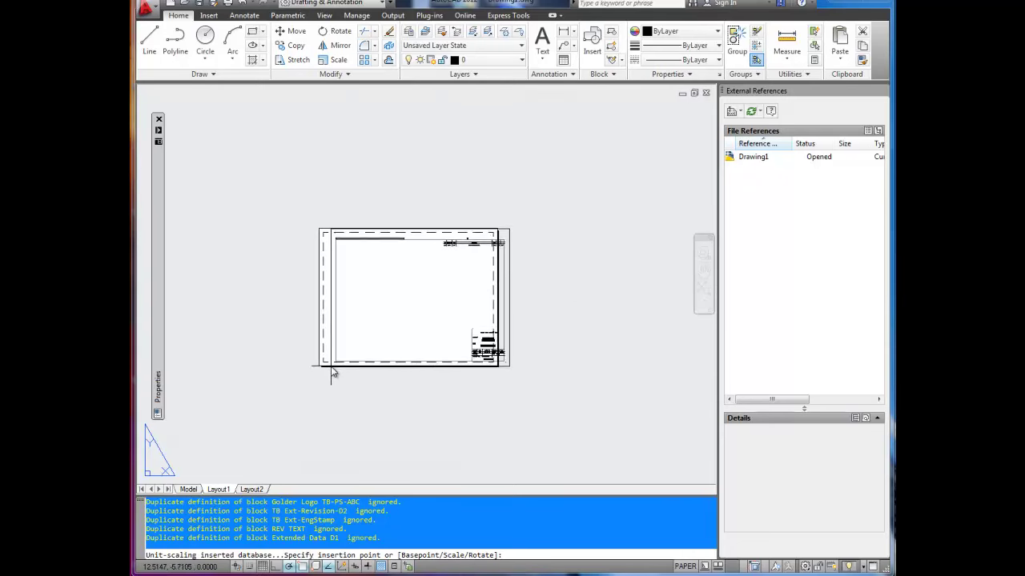
scroll(332, 375, up, 1)
scroll(325, 373, up, 4)
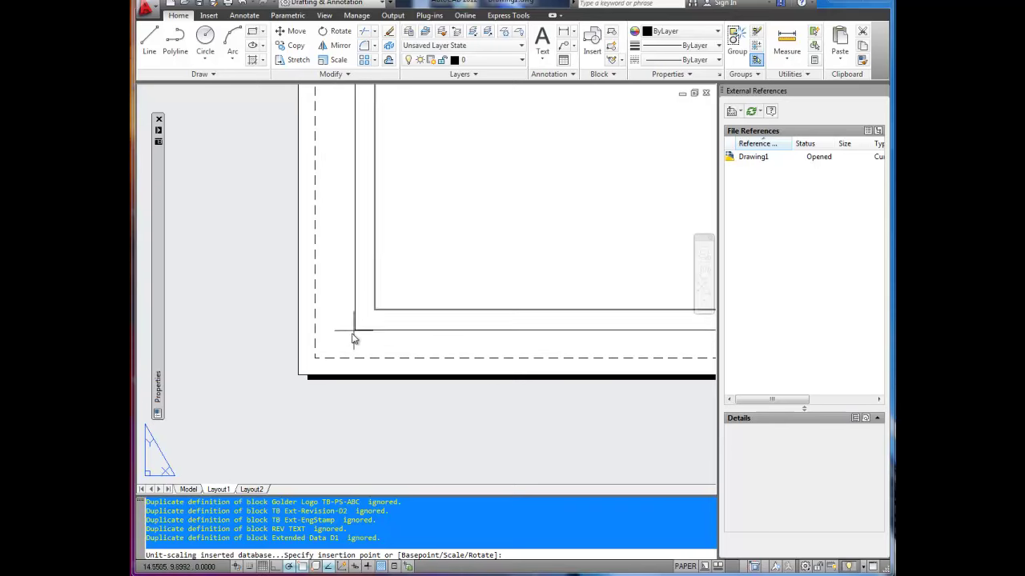
scroll(297, 372, up, 3)
scroll(322, 357, up, 2)
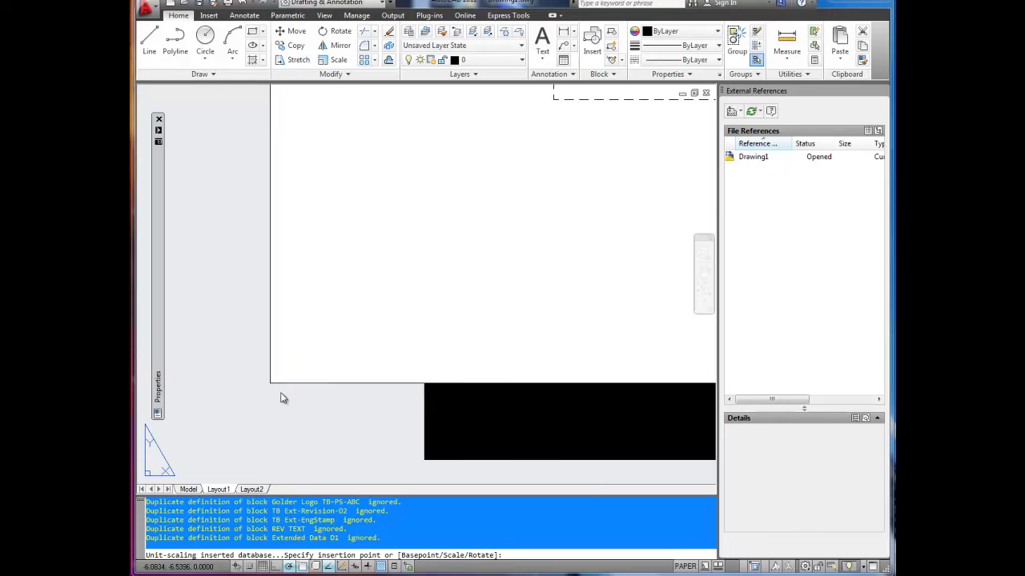
scroll(281, 396, down, 4)
scroll(334, 352, up, 5)
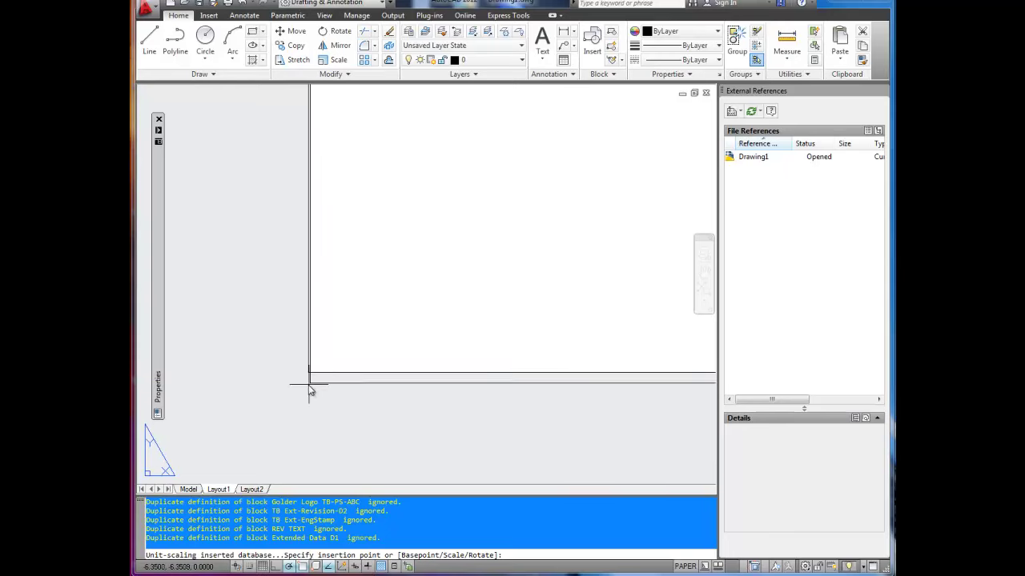
middle_drag(378, 290, 347, 306)
scroll(336, 281, down, 2)
scroll(348, 289, up, 1)
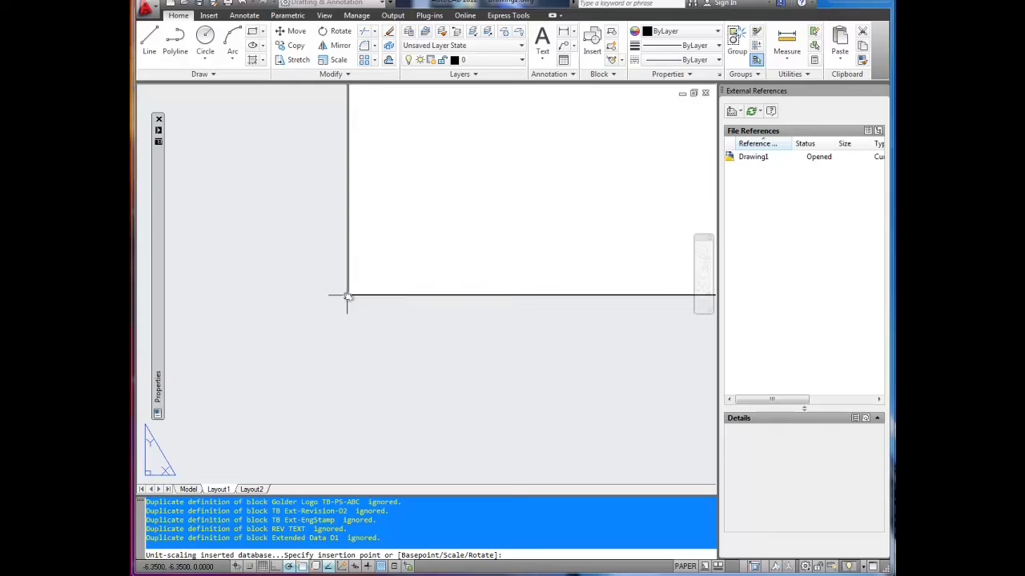
middle_drag(349, 295, 348, 297)
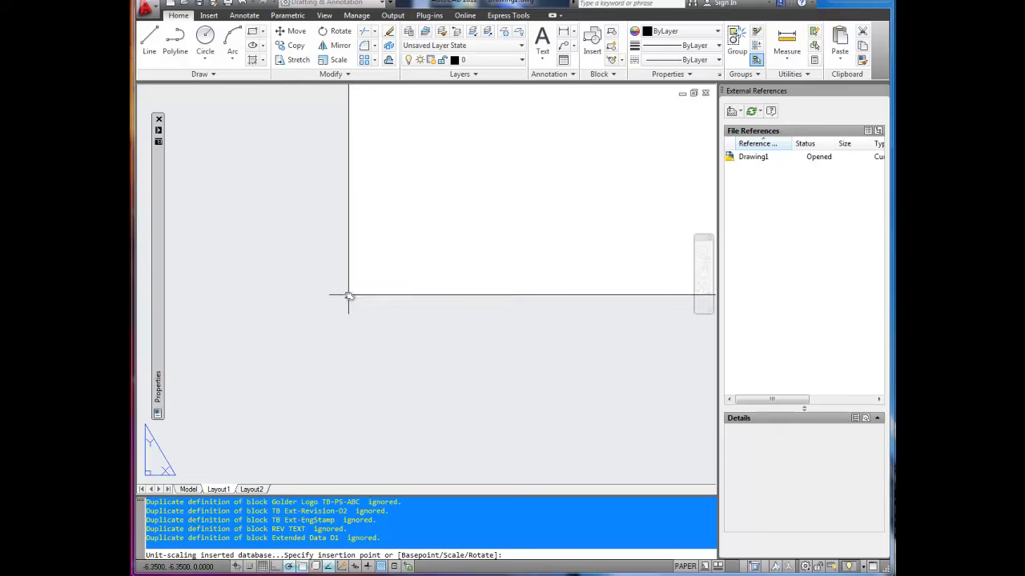
click(349, 296)
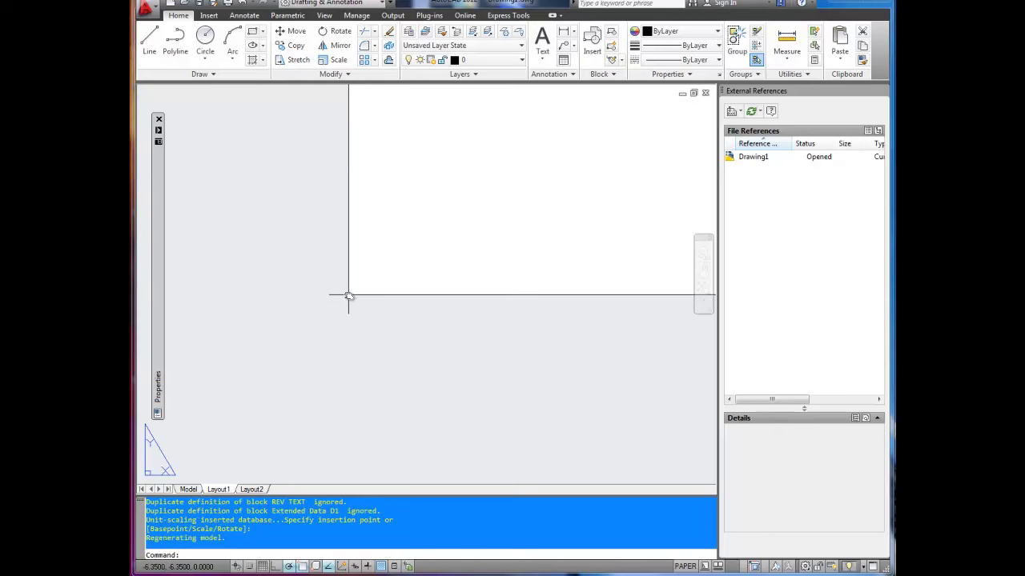
- Pan and zoom around Layout1 to check the title block borders, ending on its info panel
middle_drag(366, 296, 379, 297)
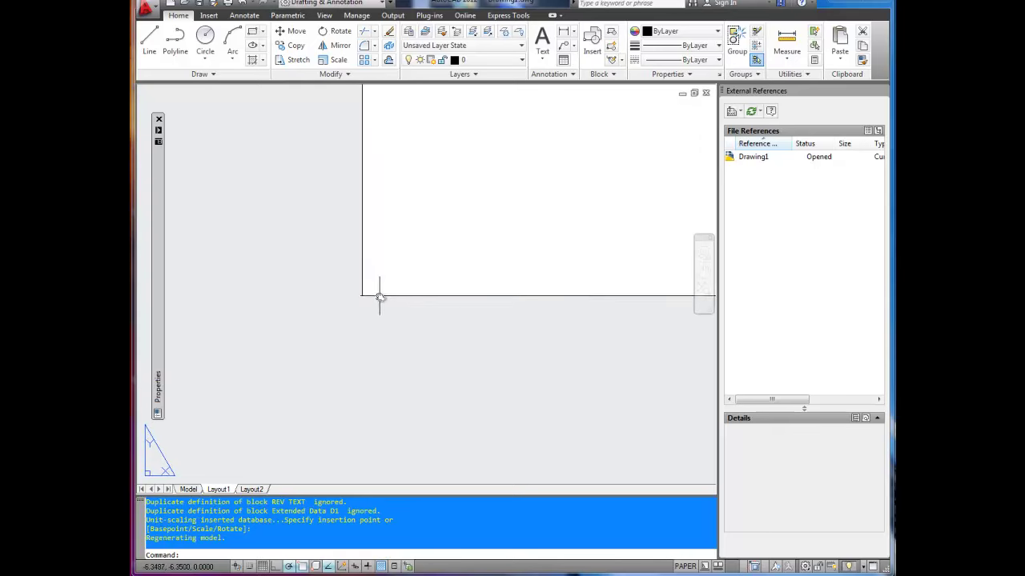
scroll(393, 297, up, 2)
scroll(417, 297, down, 6)
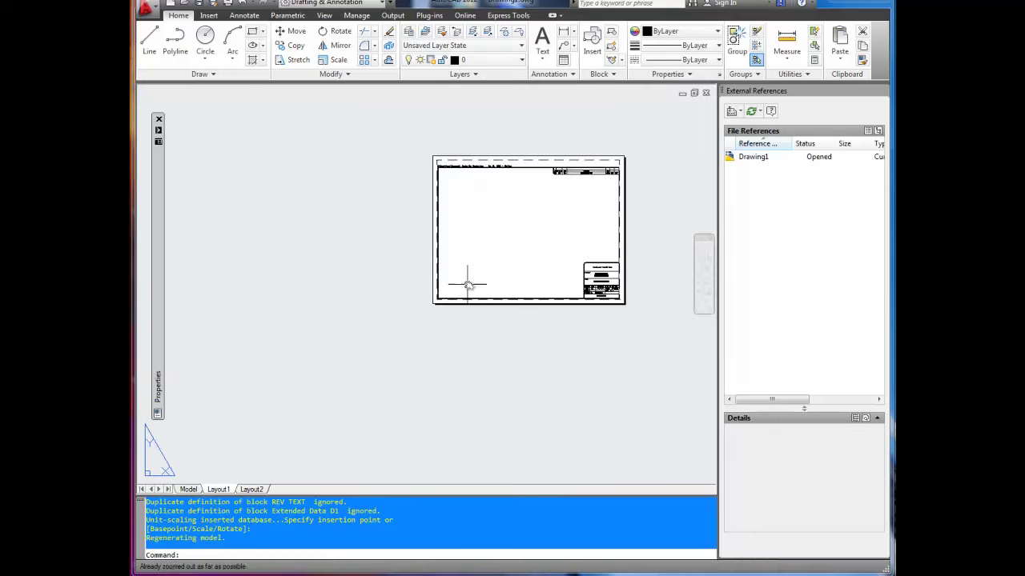
scroll(467, 284, up, 5)
scroll(576, 264, down, 4)
scroll(439, 293, up, 3)
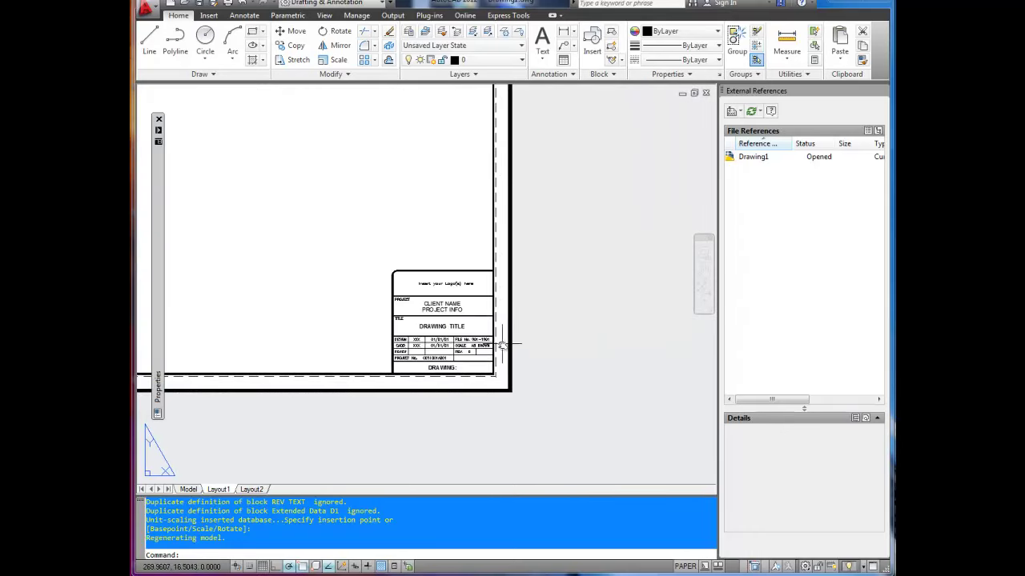
scroll(380, 362, down, 2)
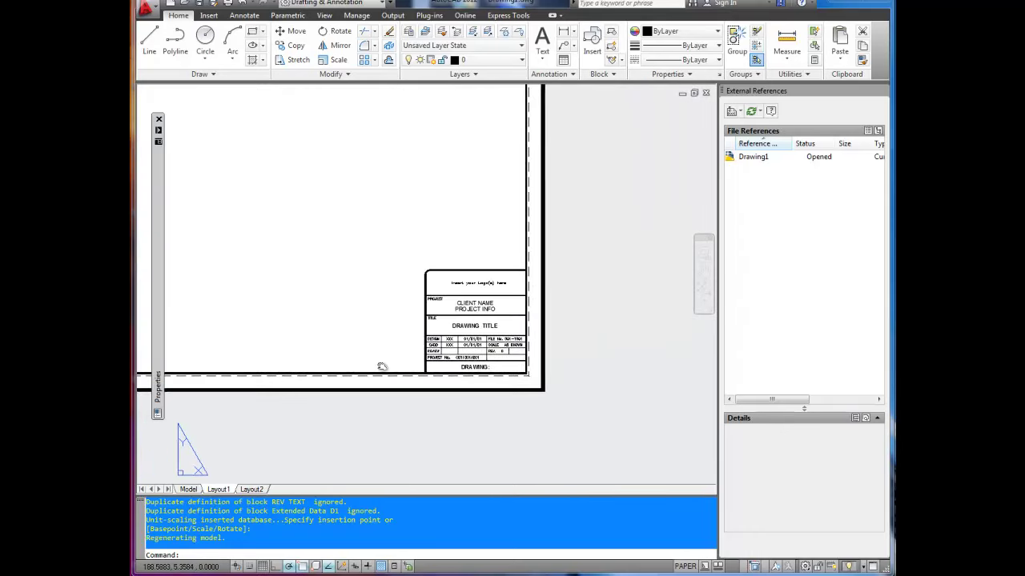
middle_drag(381, 365, 629, 392)
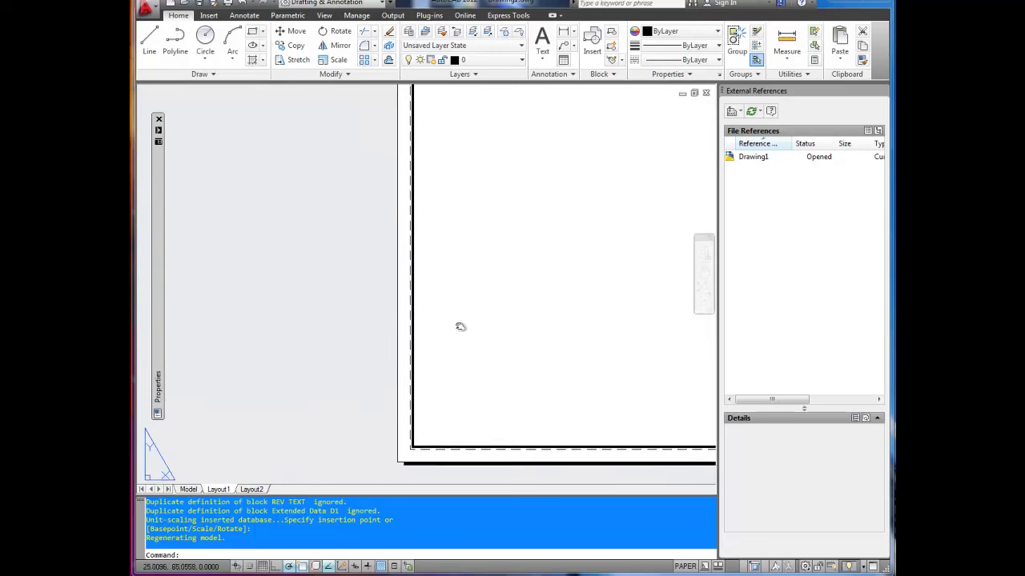
middle_drag(459, 325, 378, 396)
middle_drag(411, 222, 284, 244)
middle_drag(665, 265, 461, 241)
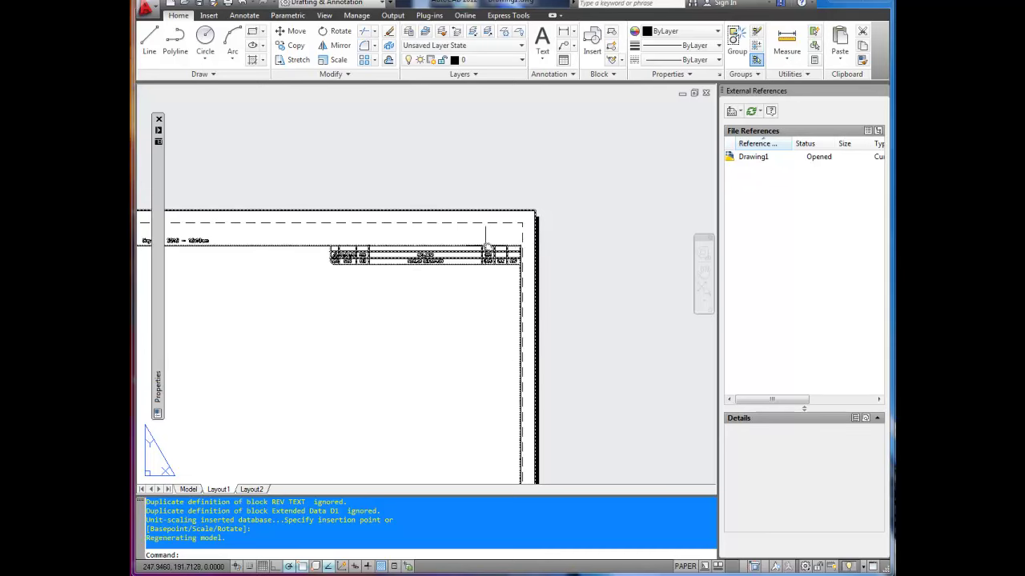
scroll(472, 275, down, 4)
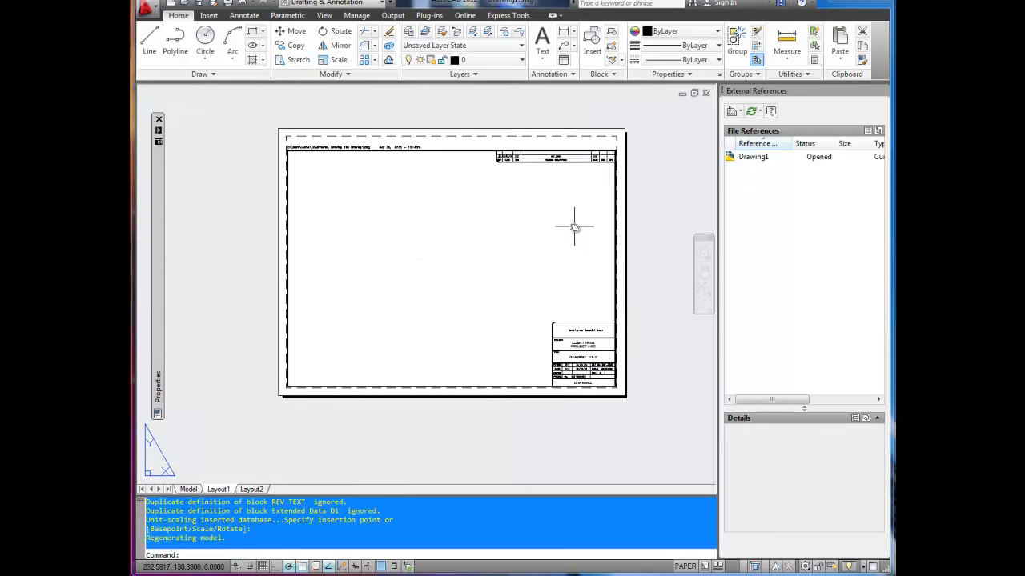
middle_drag(487, 151, 566, 130)
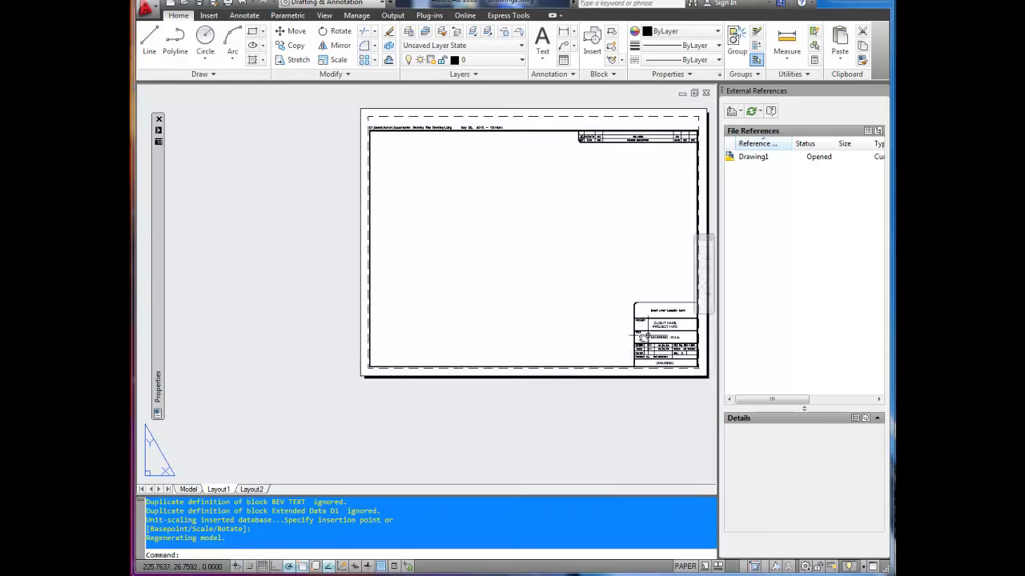
middle_drag(700, 351, 477, 346)
scroll(478, 347, up, 4)
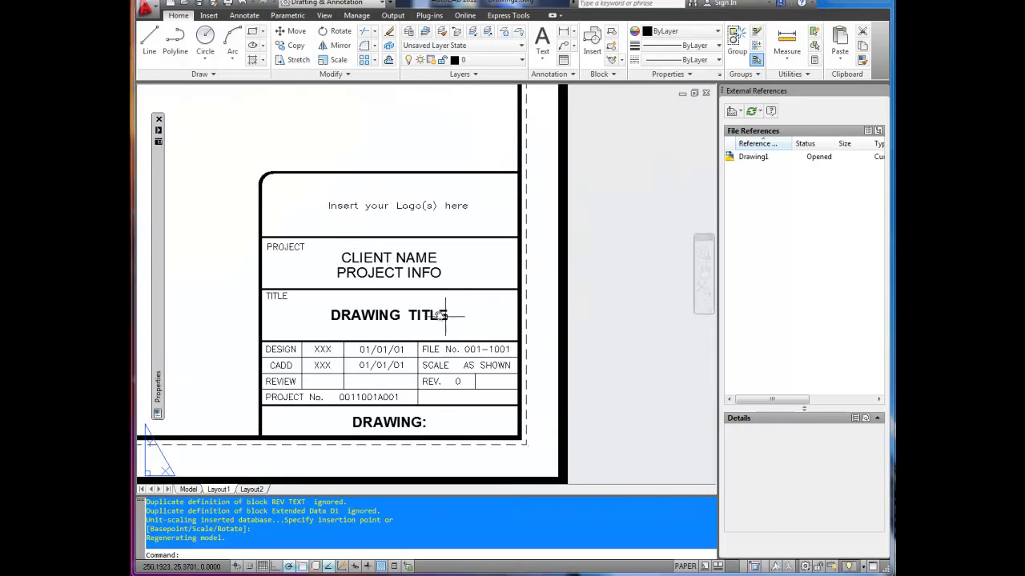
- Select the title block and view its right-click editing options without changing anything
click(407, 204)
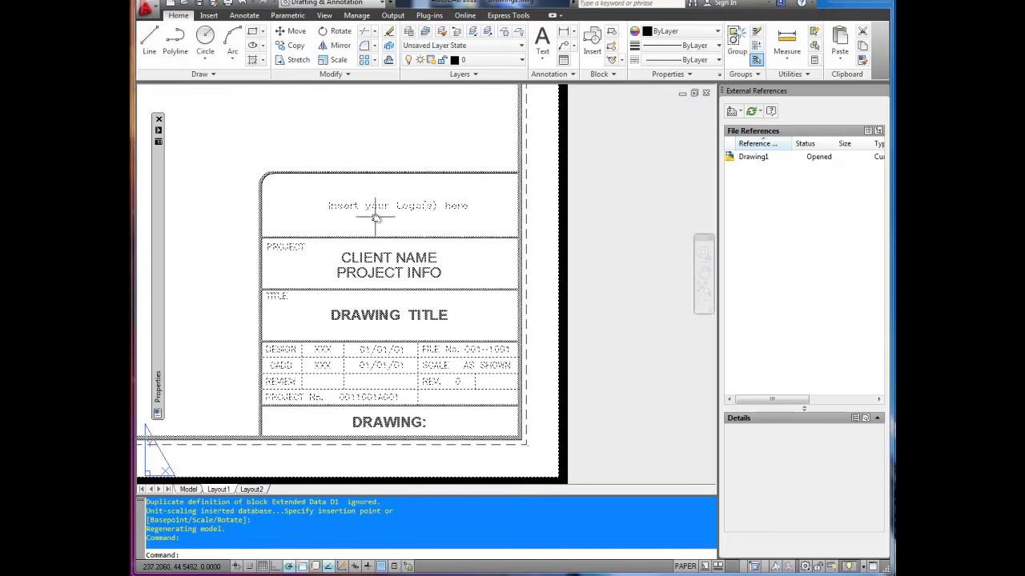
key(Escape)
key(Escape)
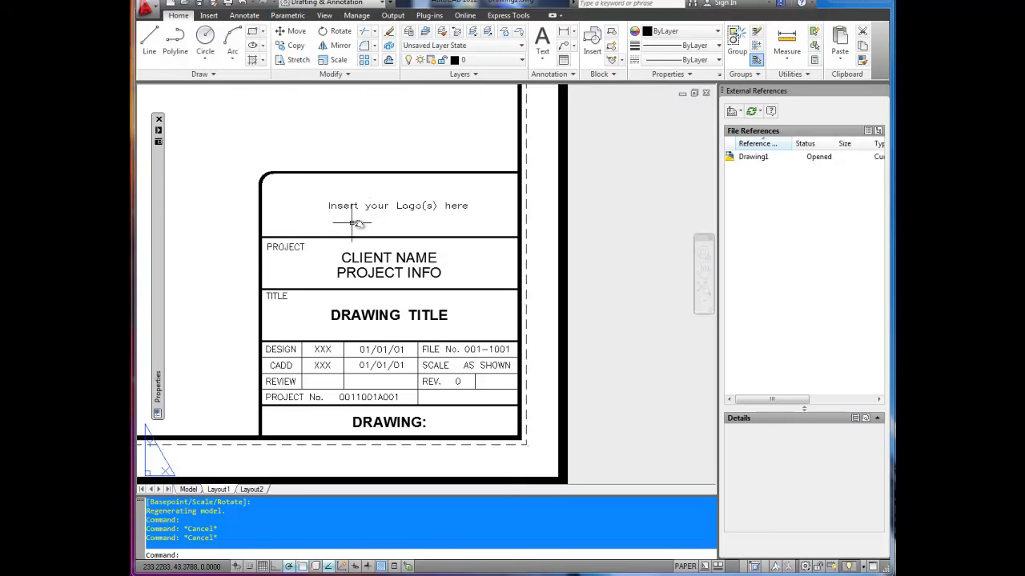
click(378, 216)
right_click(393, 215)
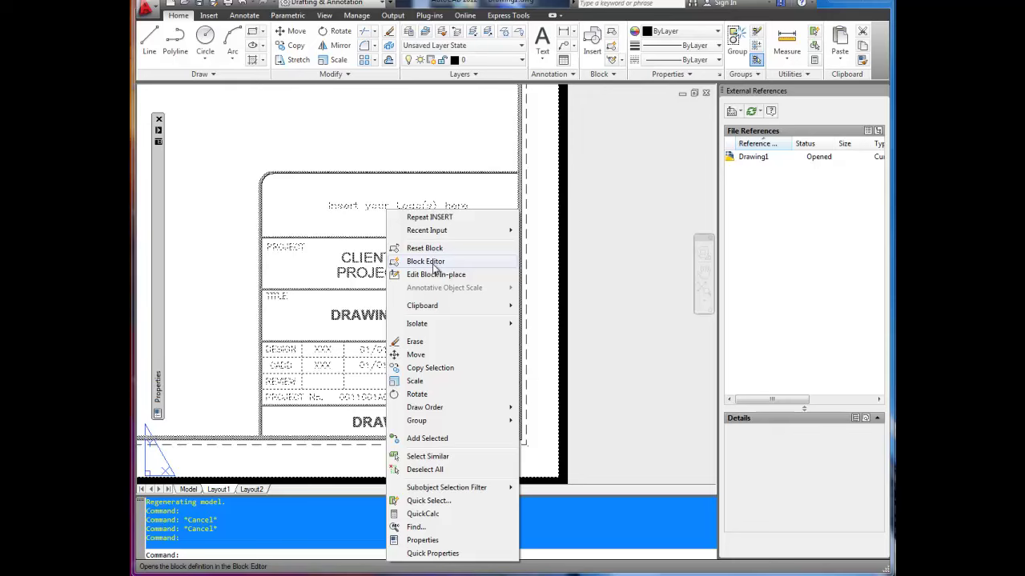
key(Escape)
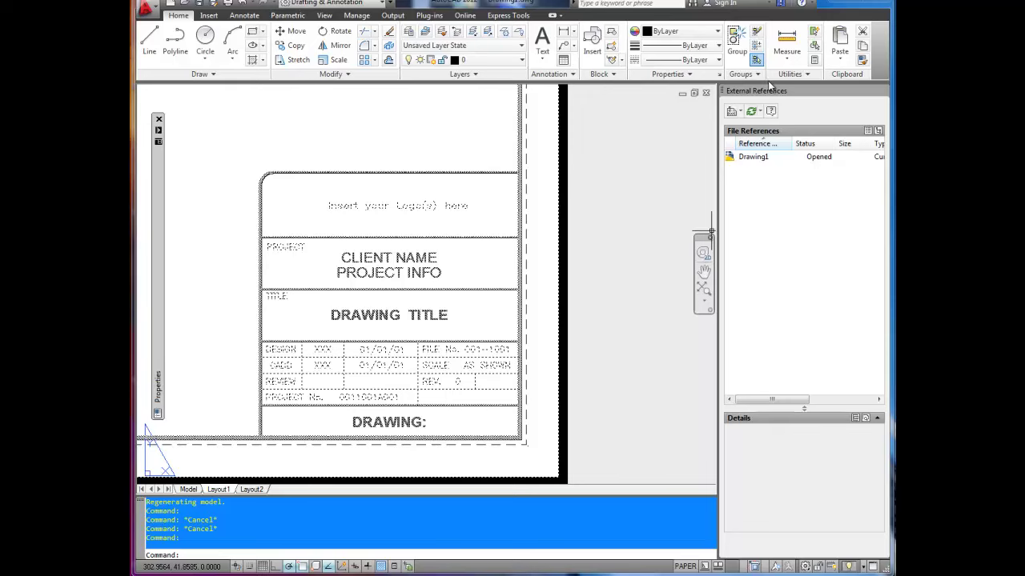
- Switch to the Insert ribbon tab and dismiss the External References list's context menu
click(208, 15)
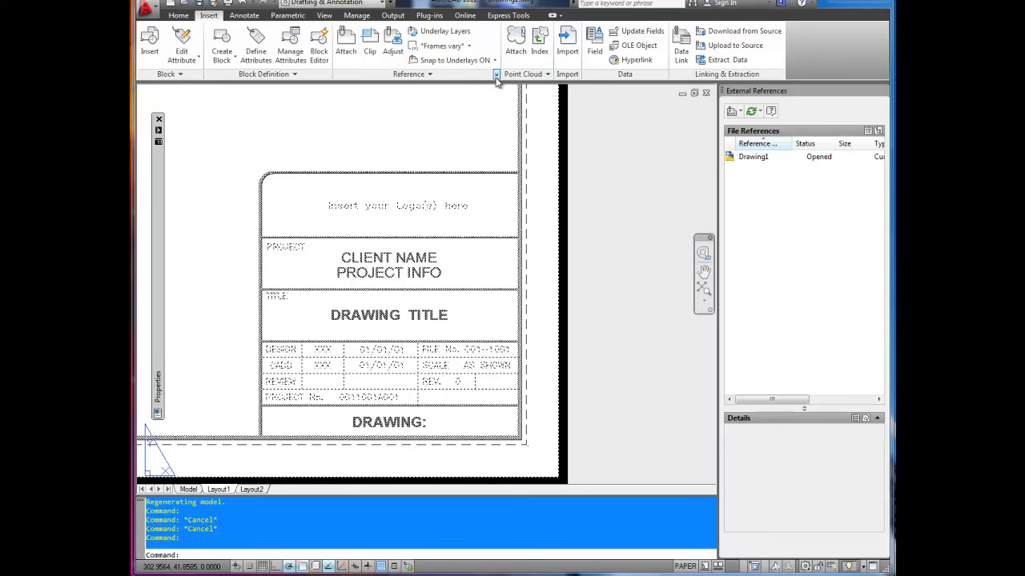
right_click(817, 235)
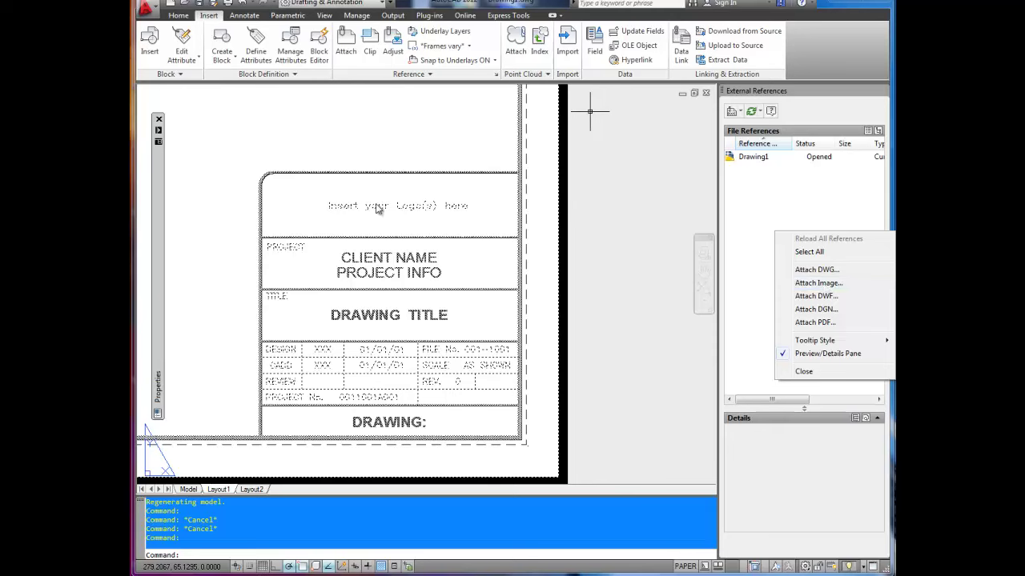
click(611, 289)
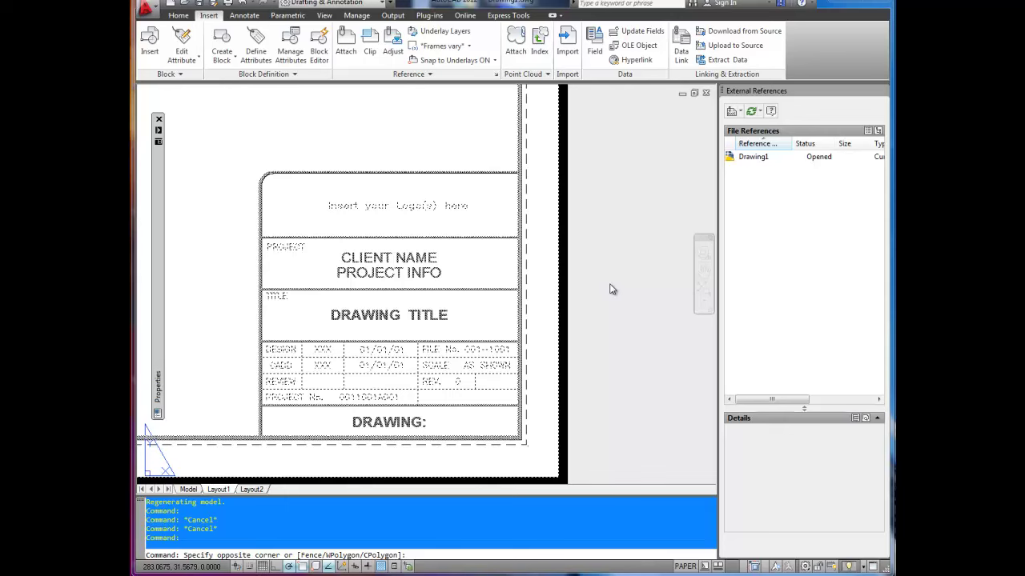
- Run ED (DDEDIT) and pick the title block and its DRAWING TITLE text
key(Escape)
key(Escape)
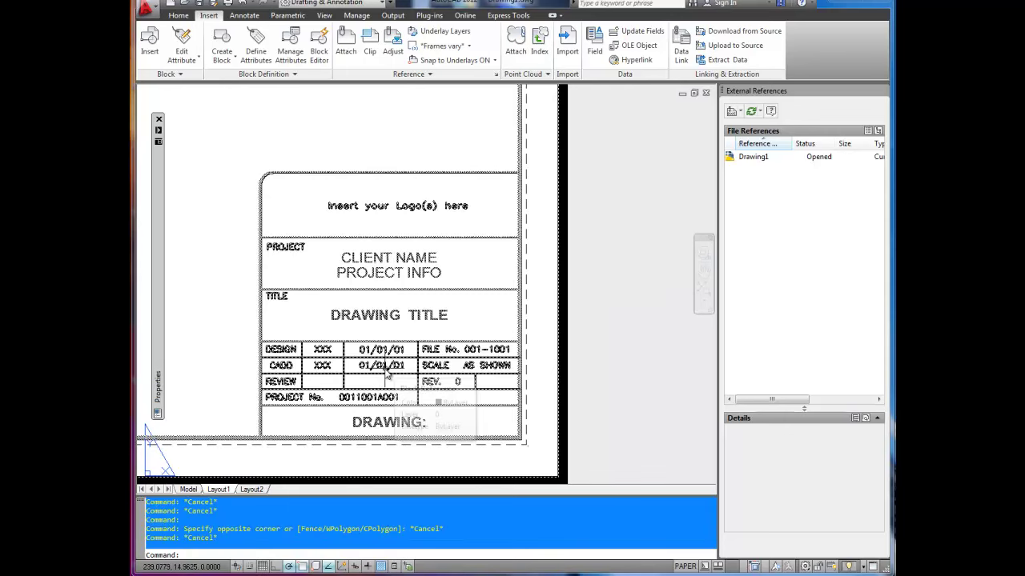
text(ed)
key(Return)
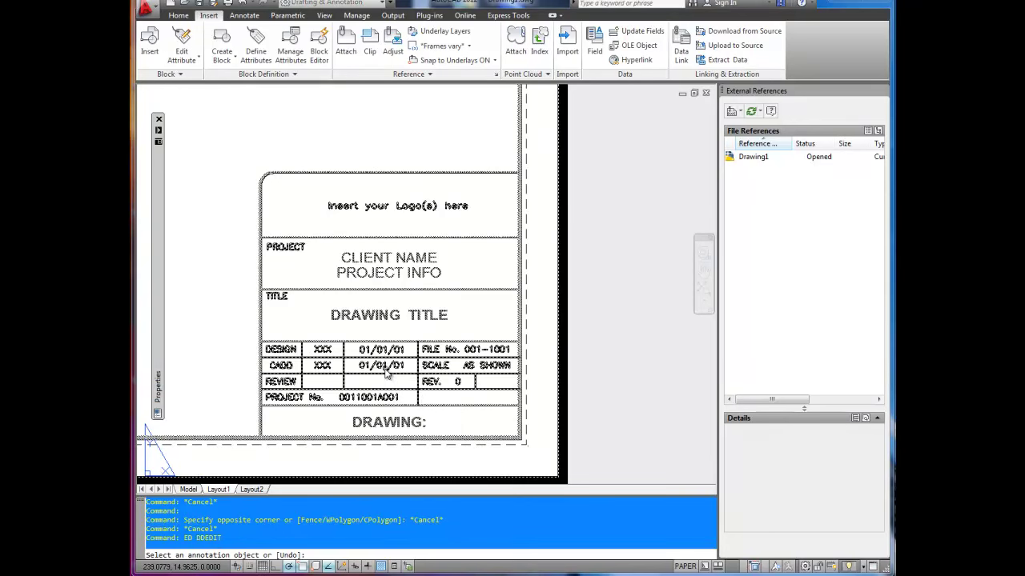
click(391, 357)
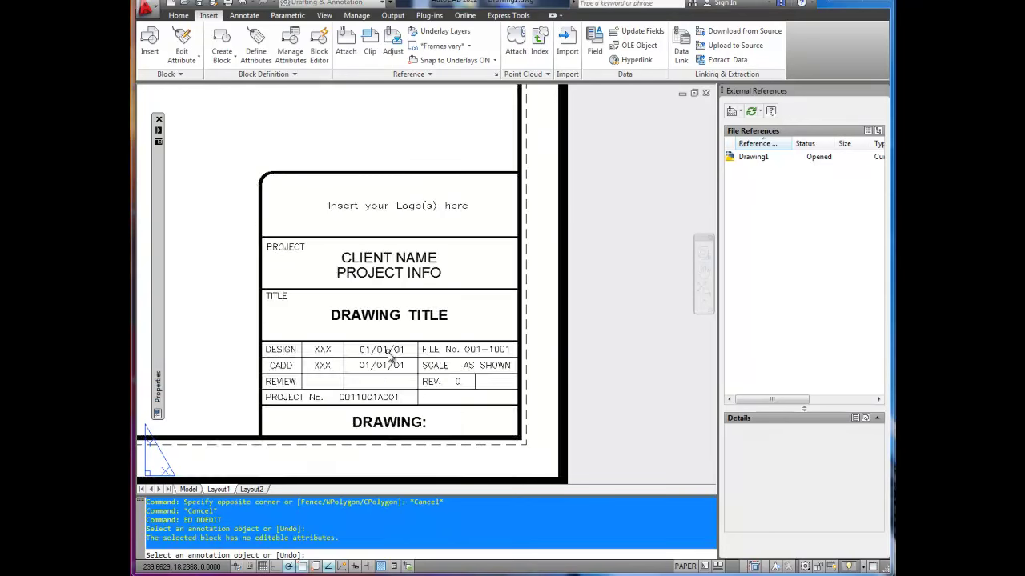
click(393, 355)
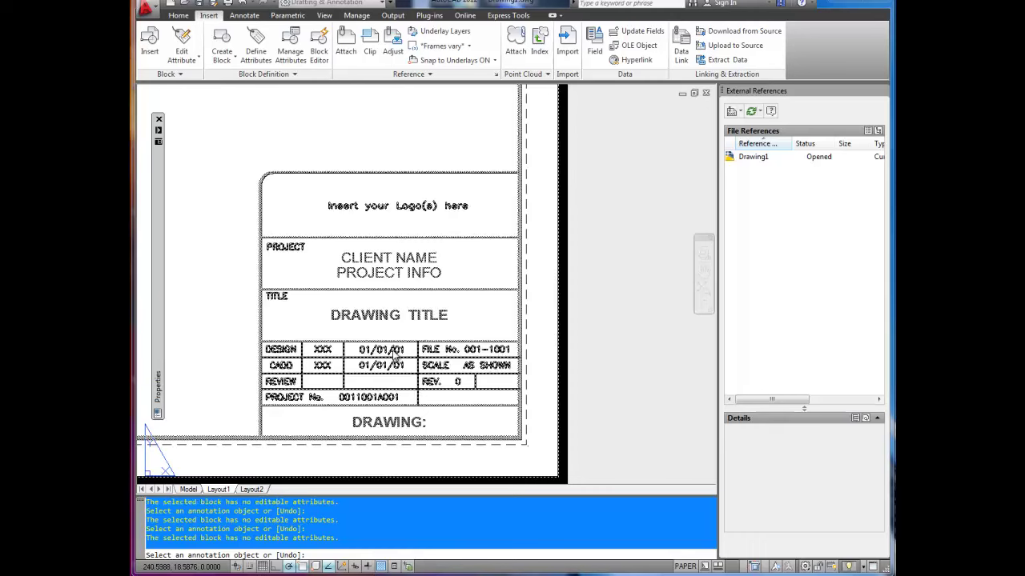
click(388, 322)
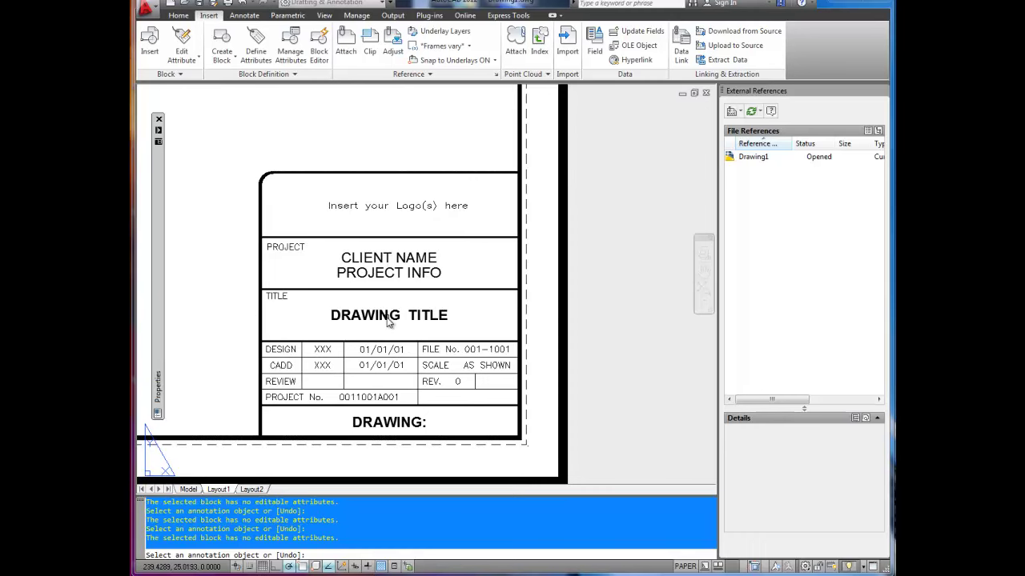
- Retry editing the title block, confirming it has no editable attributes
key(Return)
key(Return)
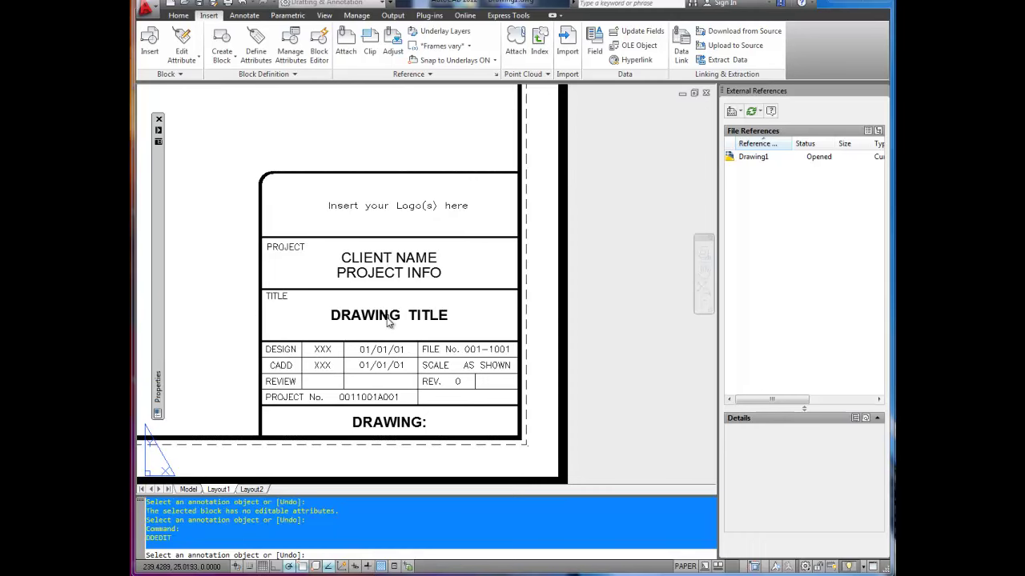
text(ate)
key(Return)
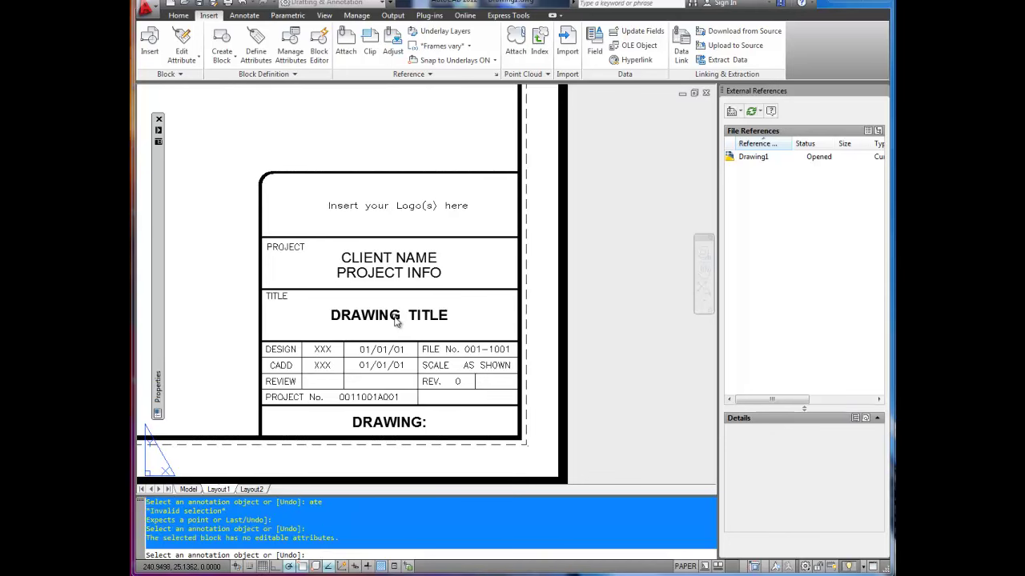
click(398, 318)
scroll(398, 319, down, 4)
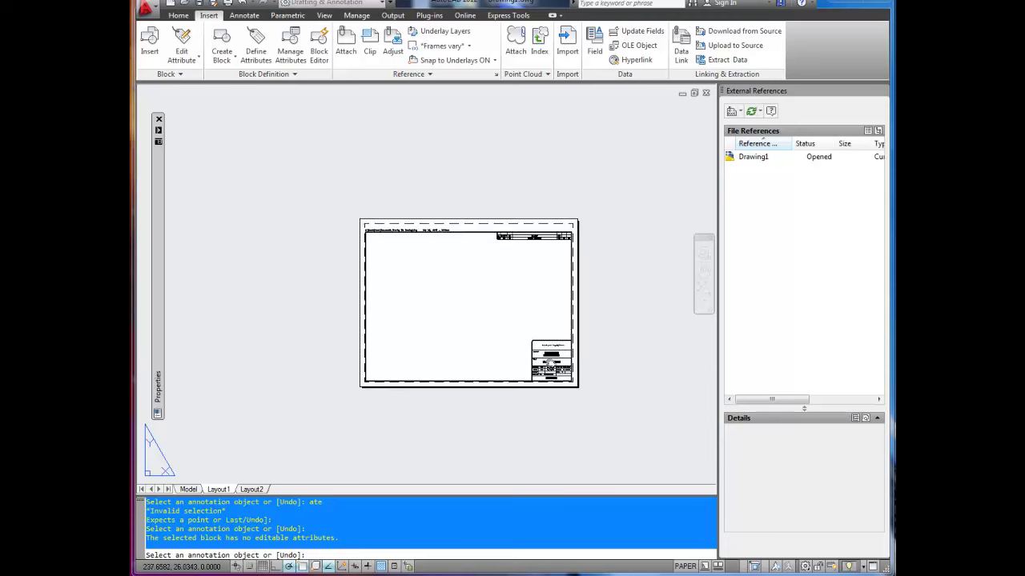
key(Return)
key(Return)
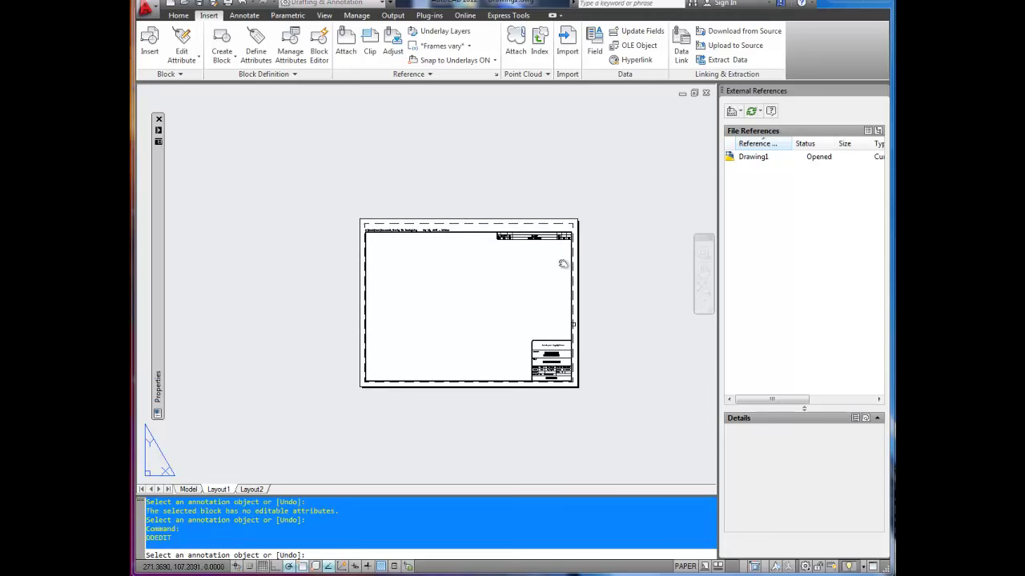
scroll(457, 231, up, 3)
scroll(382, 242, up, 1)
scroll(377, 233, up, 1)
scroll(245, 155, up, 1)
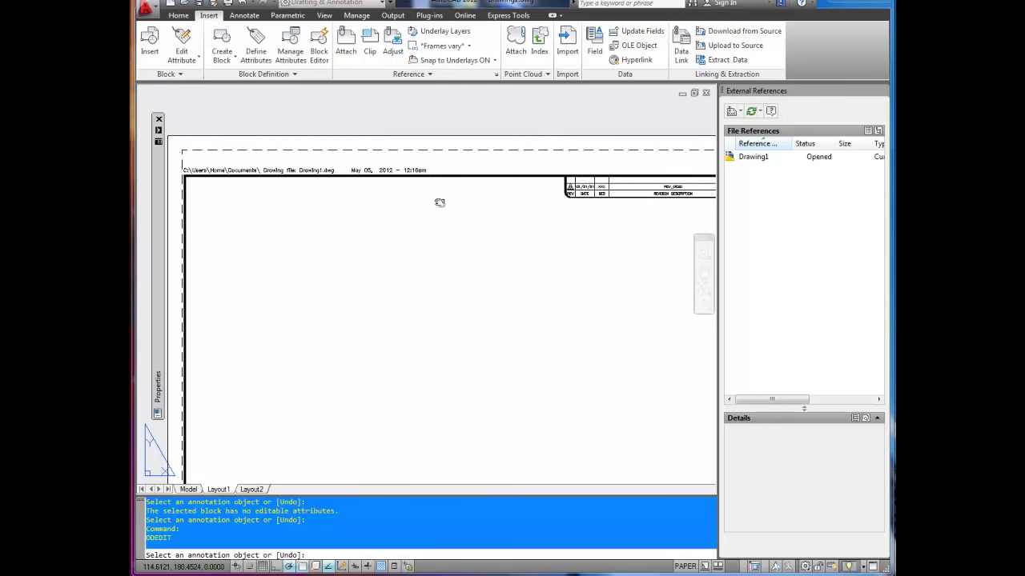
scroll(466, 181, down, 2)
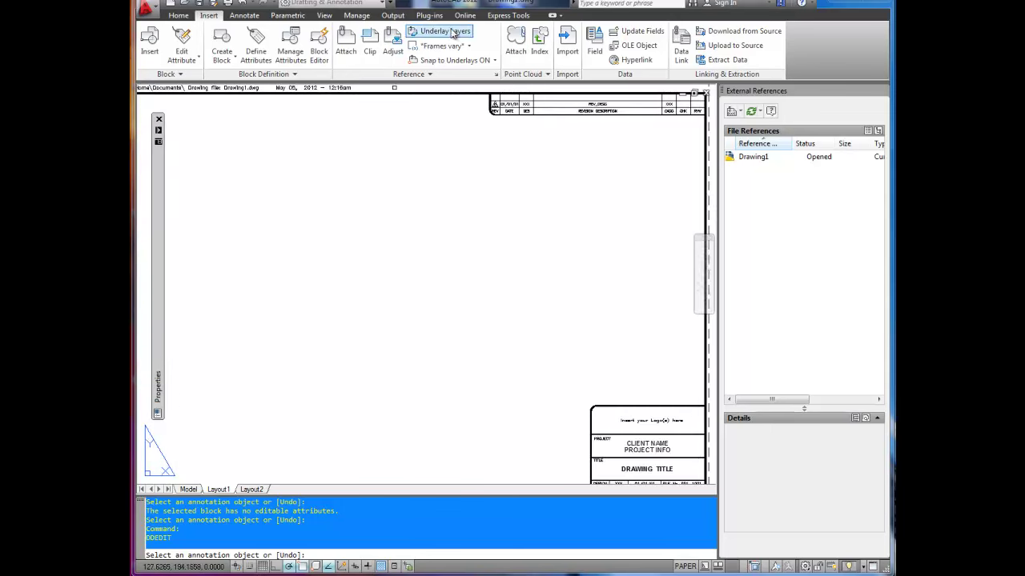
scroll(439, 111, up, 1)
scroll(371, 136, up, 1)
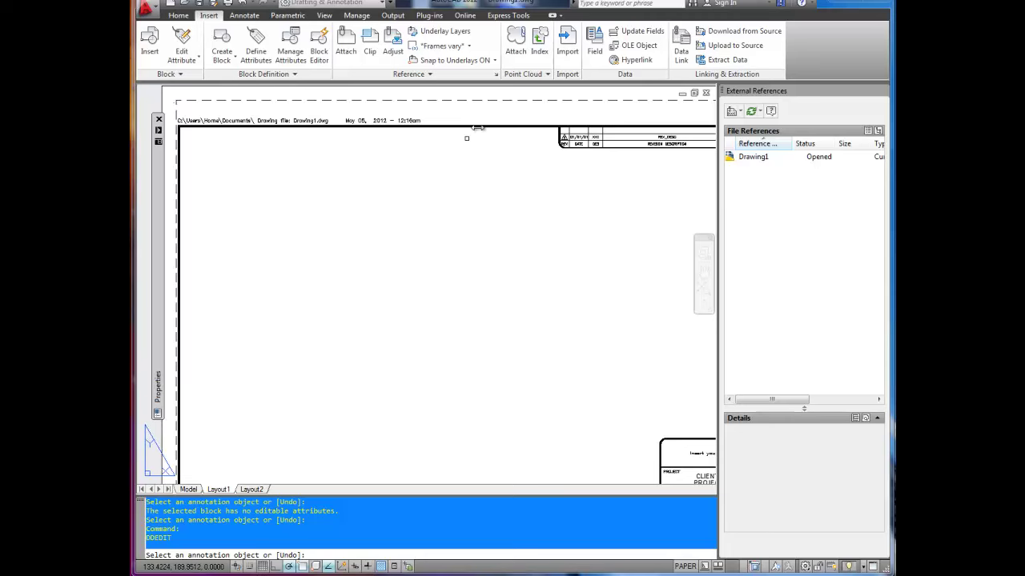
middle_drag(609, 211, 293, 295)
scroll(376, 231, up, 2)
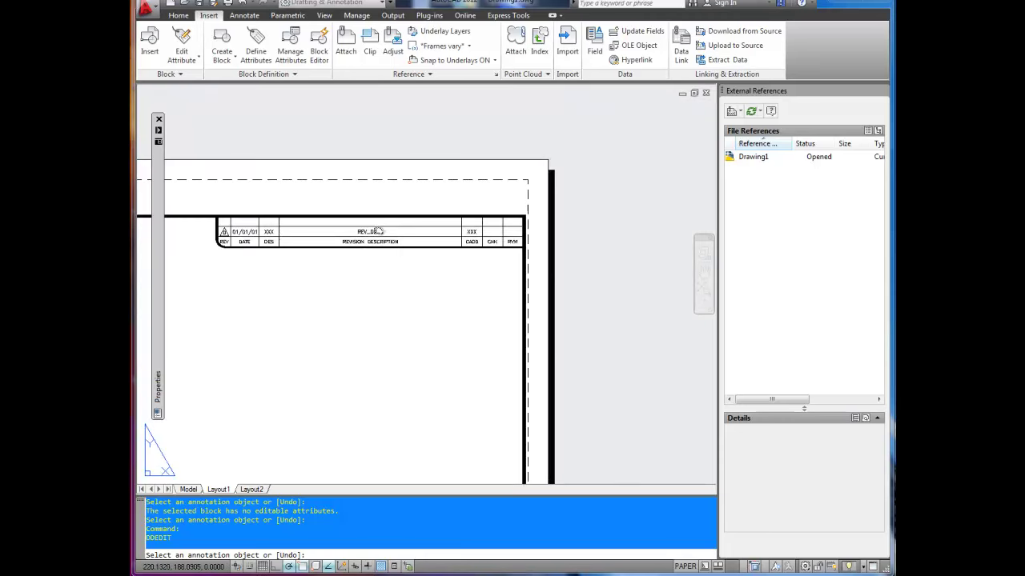
scroll(347, 252, up, 1)
scroll(411, 254, down, 4)
middle_drag(312, 255, 456, 188)
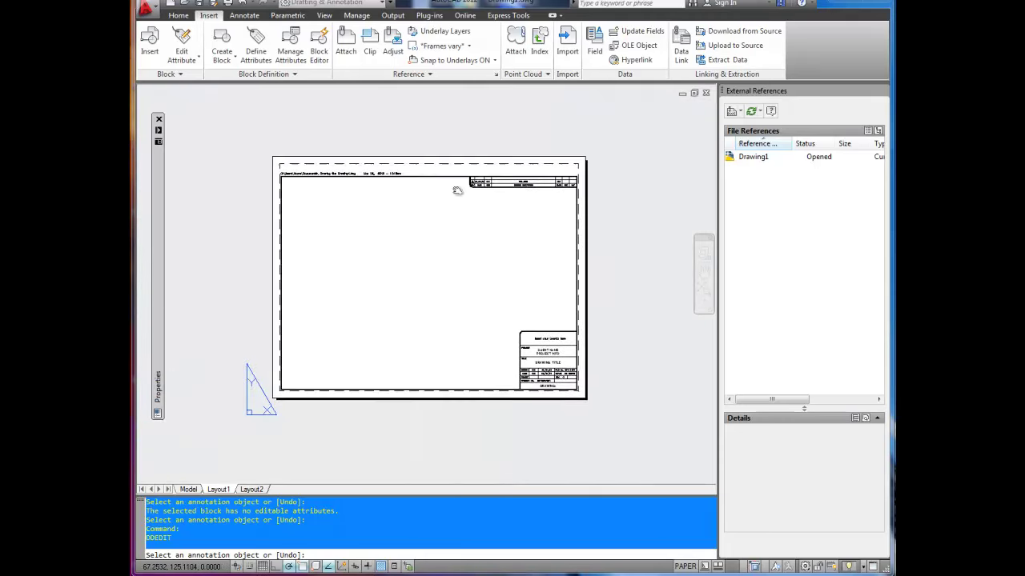
scroll(461, 265, up, 1)
middle_drag(461, 265, 463, 218)
scroll(400, 236, down, 2)
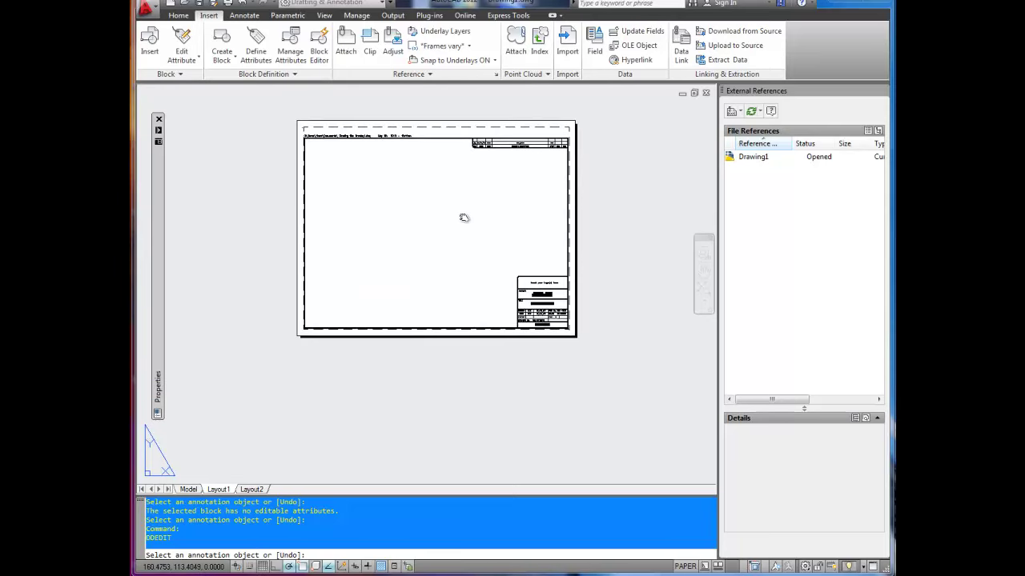